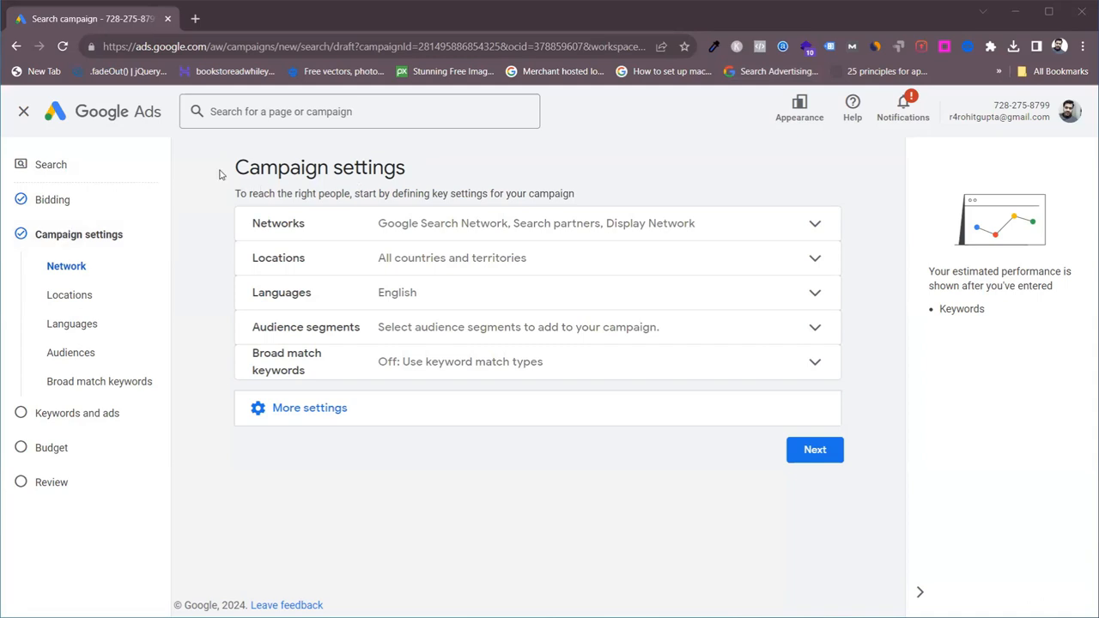
Highlight the Campaign settings heading, tick the Networks and Locations rows with the pen, and underline the location and language values
left_click_drag(220, 174, 450, 179)
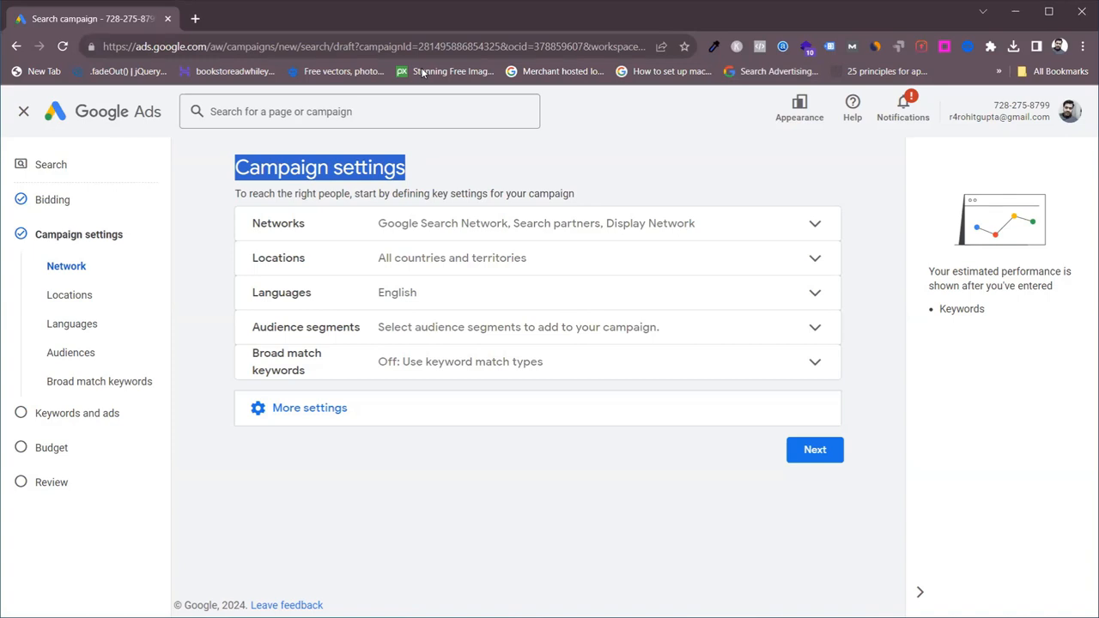
left_click_drag(244, 212, 245, 212)
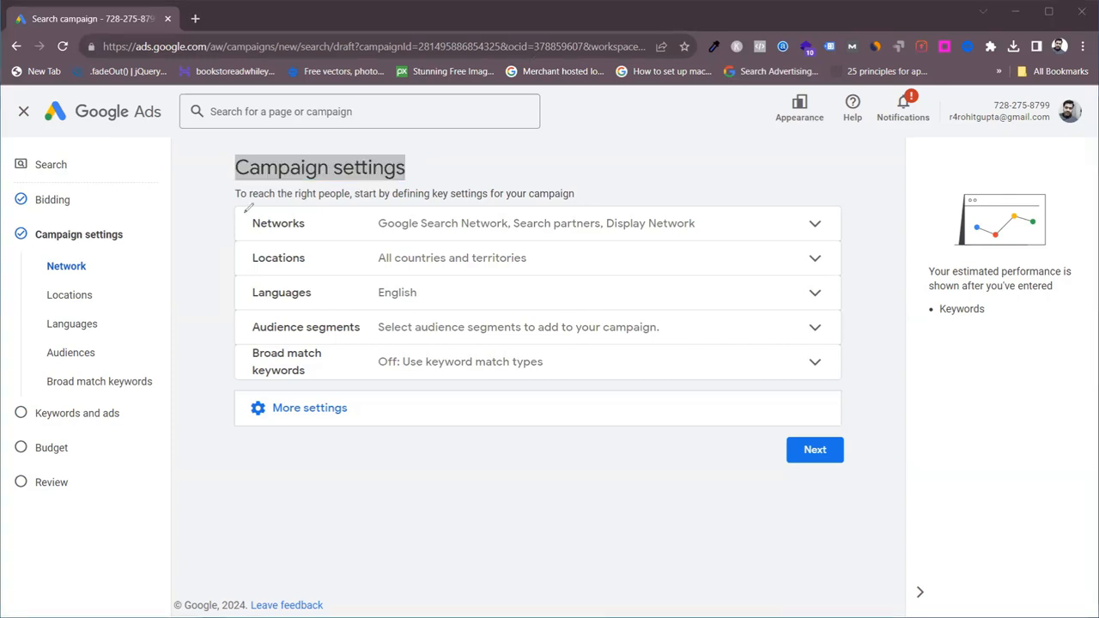
left_click_drag(221, 225, 246, 214)
left_click_drag(215, 255, 237, 249)
left_click_drag(400, 272, 448, 275)
left_click_drag(432, 297, 466, 293)
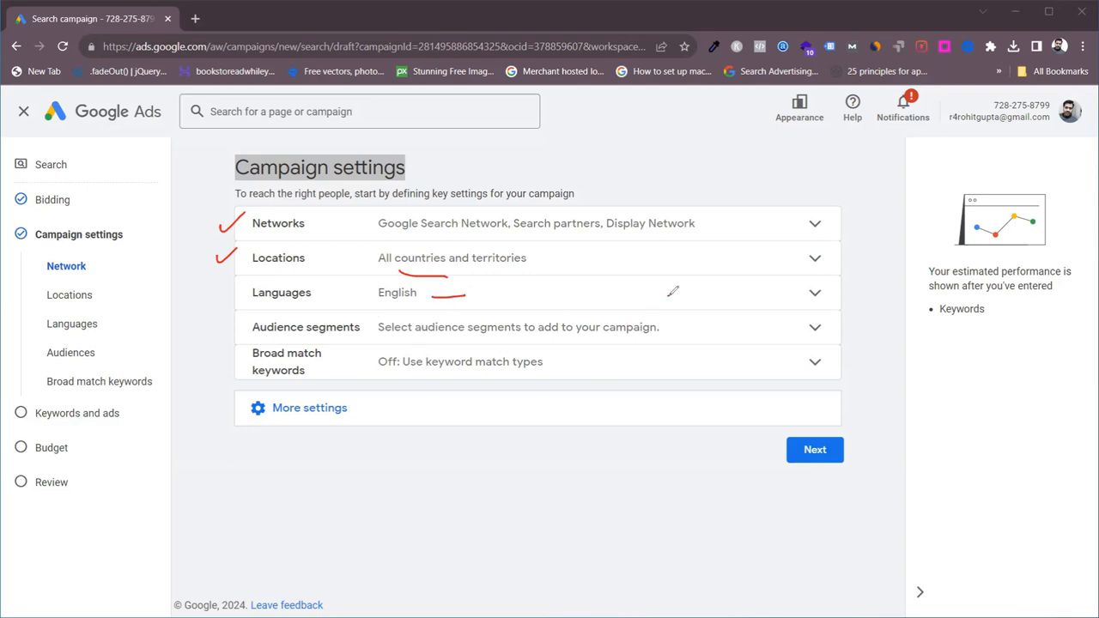
Bracket the rows from Languages to Broad match keywords with the pen and circle More settings
left_click_drag(672, 292, 669, 378)
mouse_move(232, 282)
left_mouse_down()
mouse_move(213, 335)
mouse_move(220, 380)
left_mouse_up()
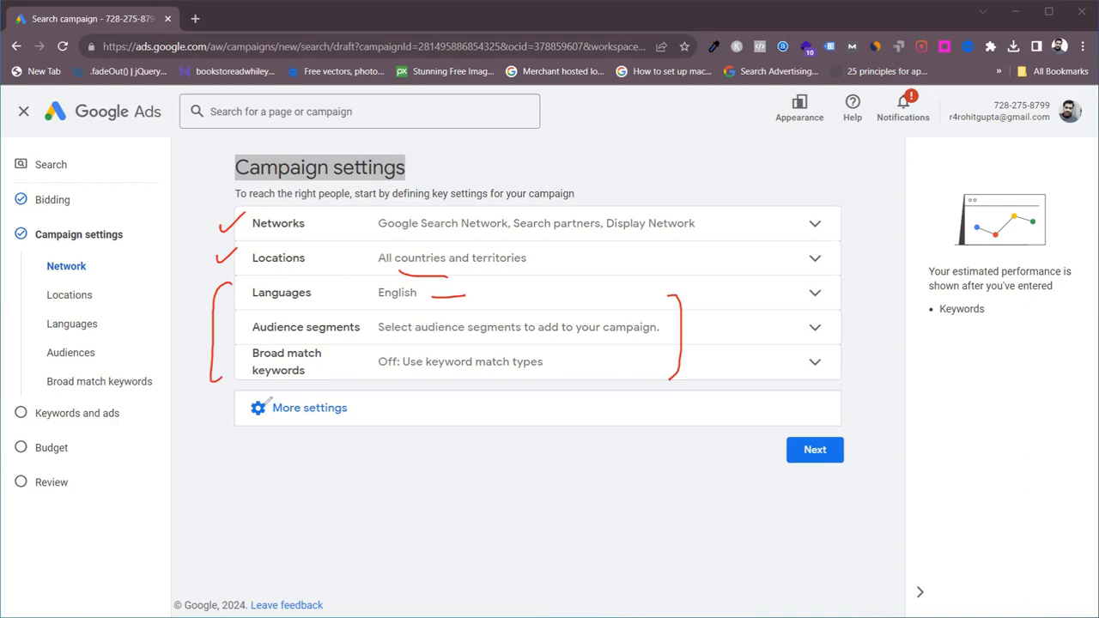
mouse_move(260, 422)
left_mouse_down()
mouse_move(311, 385)
mouse_move(258, 434)
left_mouse_up()
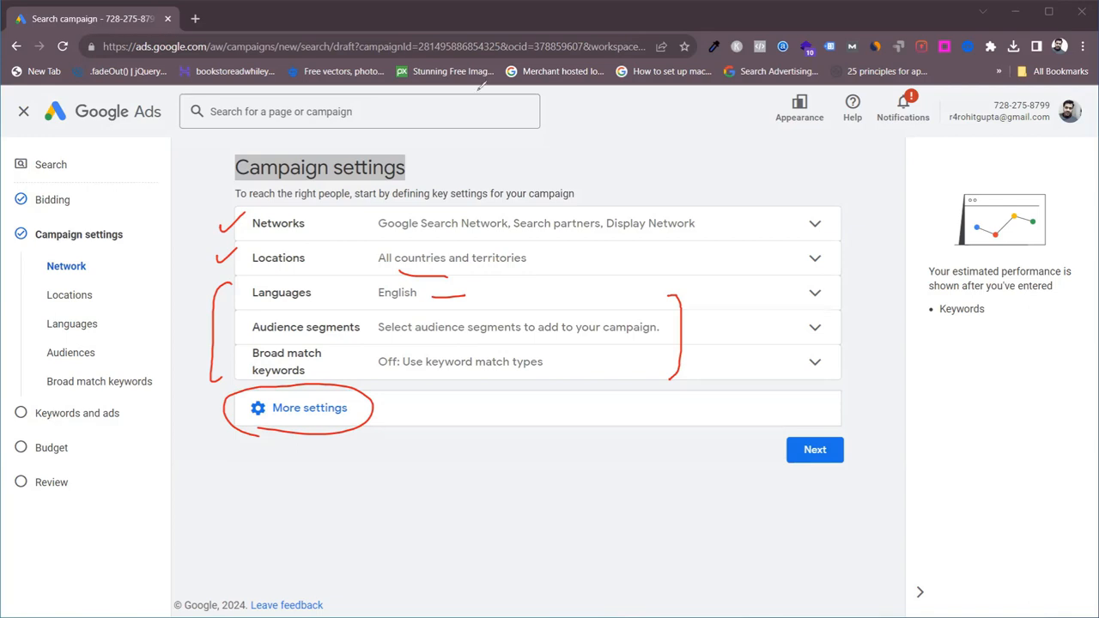
Expand the additional campaign settings and the Networks section, and clear the pen marks from the screen
left_click(292, 409)
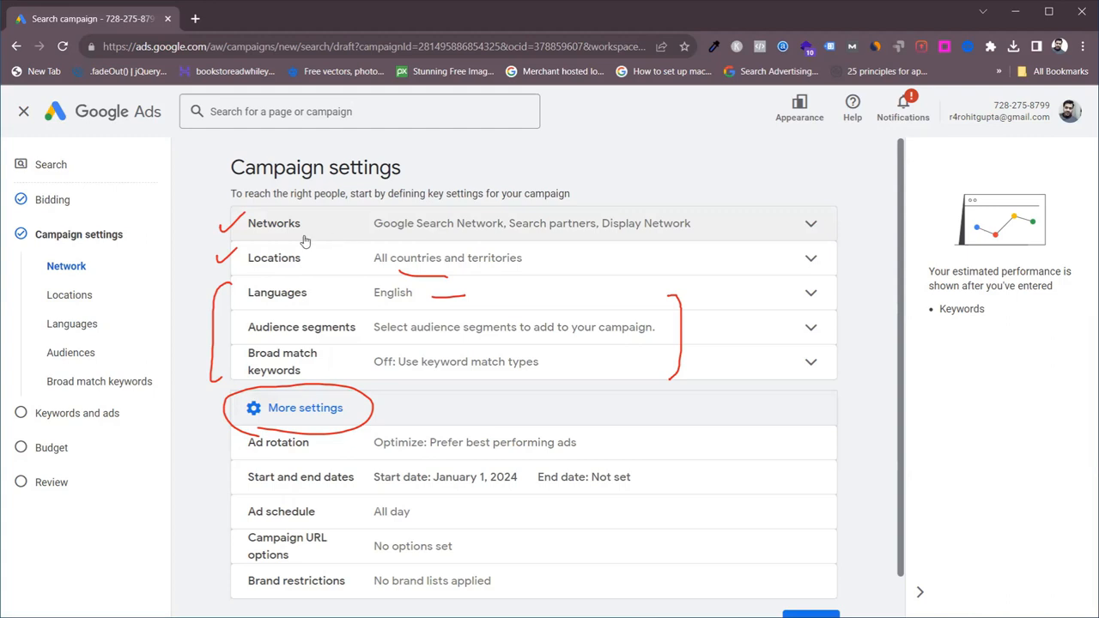
left_click(500, 215)
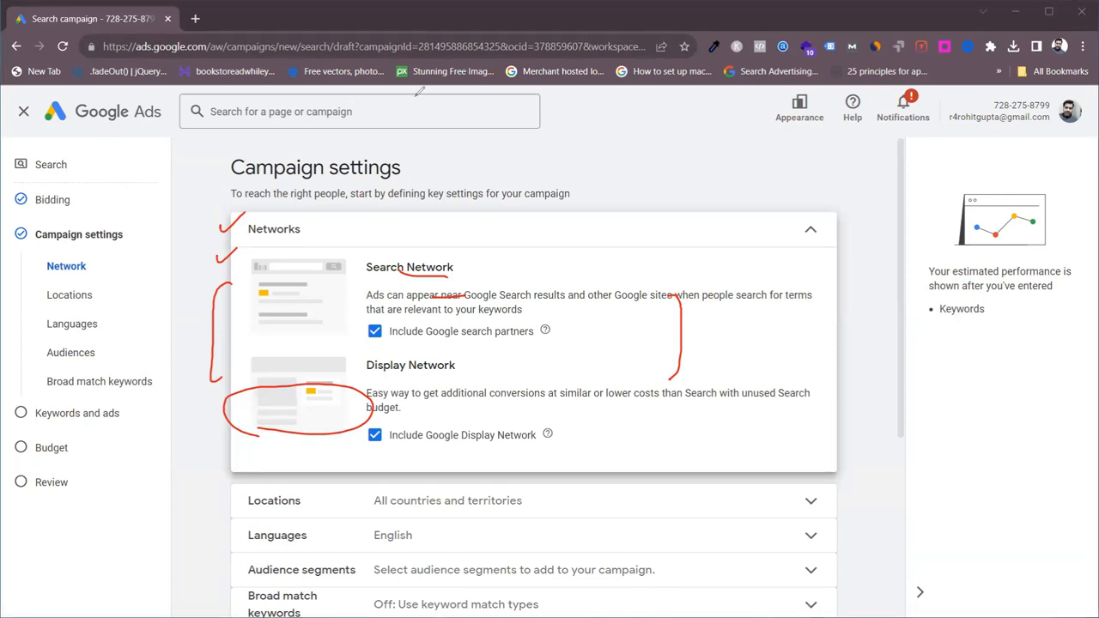
key("Escape")
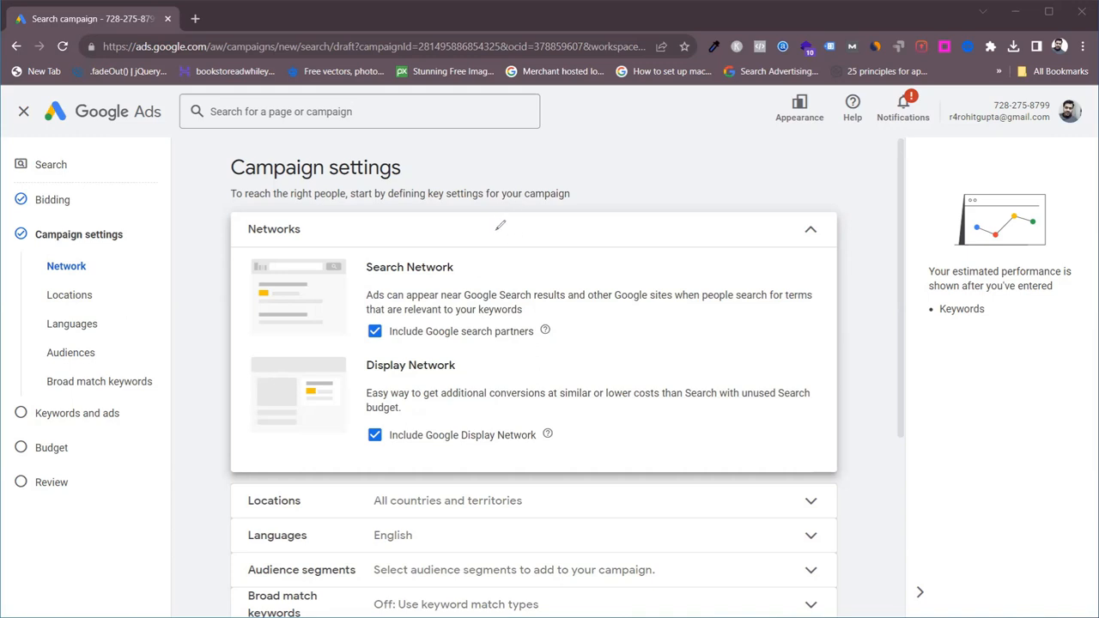
Handwrite a note above the Networks section linking Google Search to its partners Ask.com and AOL
mouse_move(623, 125)
left_mouse_down()
mouse_move(622, 153)
mouse_move(713, 125)
mouse_move(728, 139)
mouse_move(756, 123)
mouse_move(753, 138)
left_mouse_up()
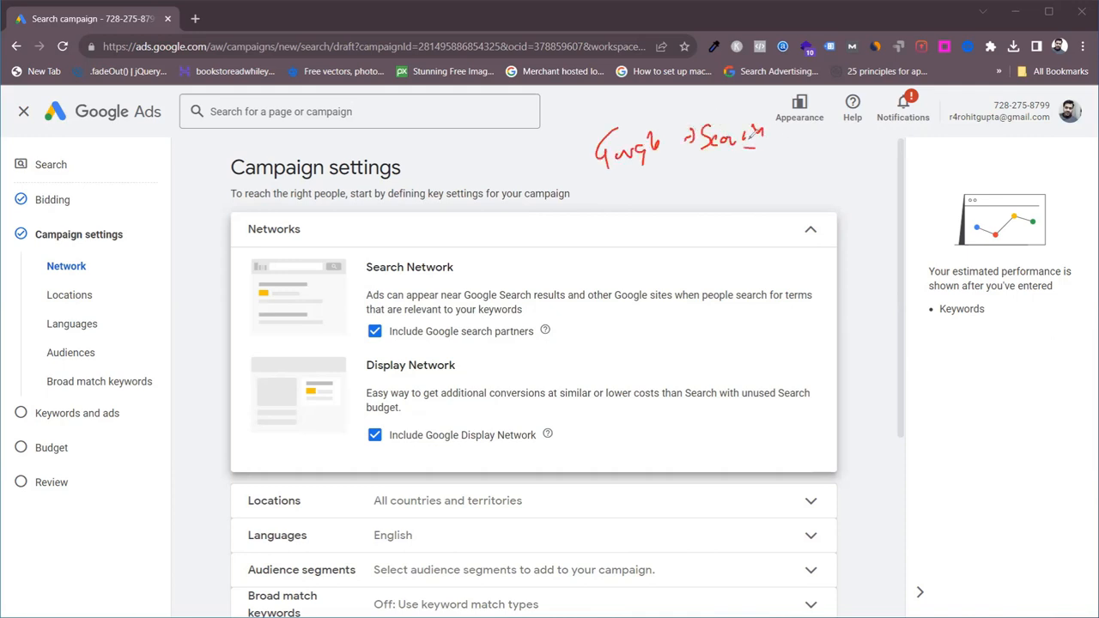
mouse_move(624, 167)
left_mouse_down()
mouse_move(627, 182)
mouse_move(659, 189)
mouse_move(772, 170)
left_mouse_up()
mouse_move(793, 175)
left_mouse_down()
mouse_move(801, 155)
mouse_move(827, 165)
mouse_move(888, 147)
left_mouse_up()
mouse_move(815, 211)
left_mouse_down()
mouse_move(819, 194)
mouse_move(826, 210)
mouse_move(854, 185)
mouse_move(840, 191)
left_mouse_up()
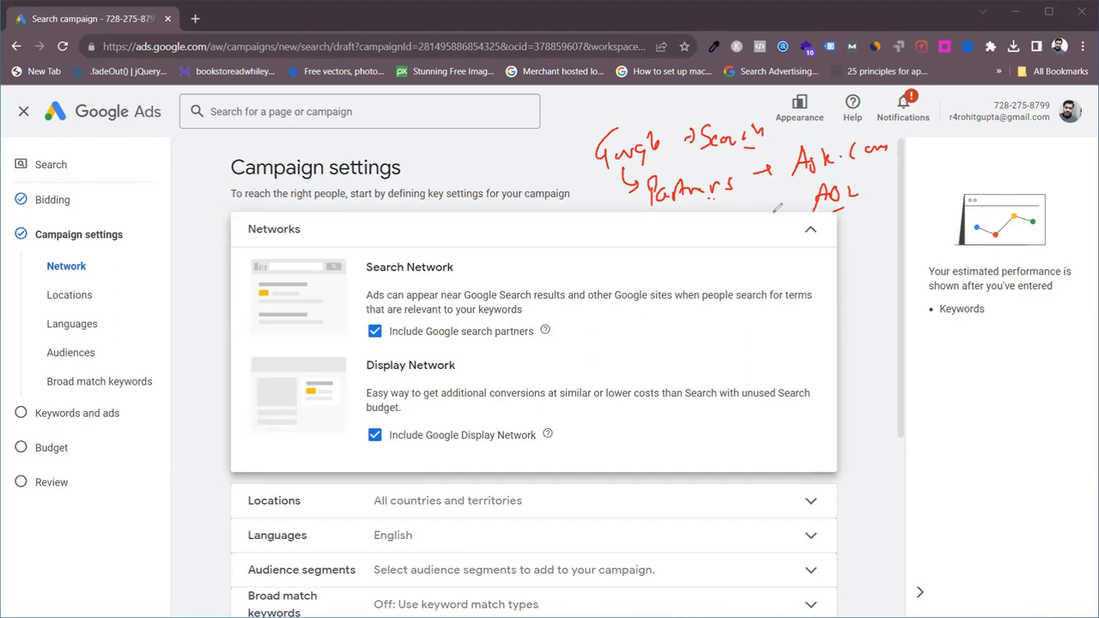
left_click_drag(774, 207, 791, 202)
Circle the Search Network heading and the Google search partners checkbox, then underline and tick the option's label
mouse_move(373, 276)
left_mouse_down()
mouse_move(453, 278)
mouse_move(439, 244)
mouse_move(361, 269)
mouse_move(455, 279)
left_mouse_up()
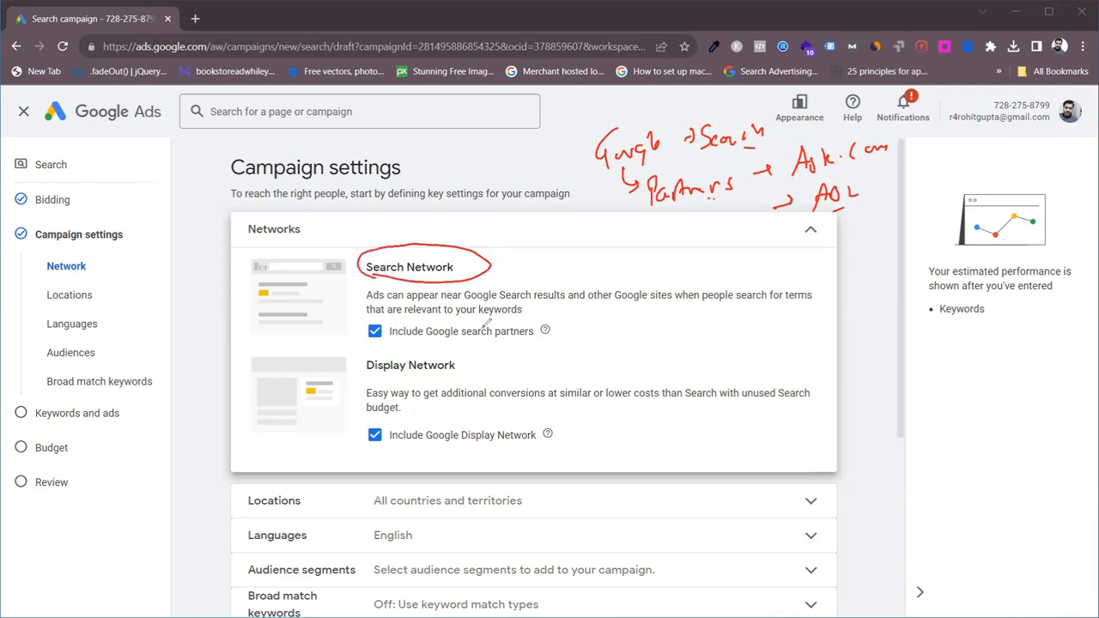
mouse_move(388, 310)
left_mouse_down()
mouse_move(361, 347)
mouse_move(388, 299)
left_mouse_up()
left_click_drag(411, 342, 471, 342)
left_click_drag(556, 330, 573, 325)
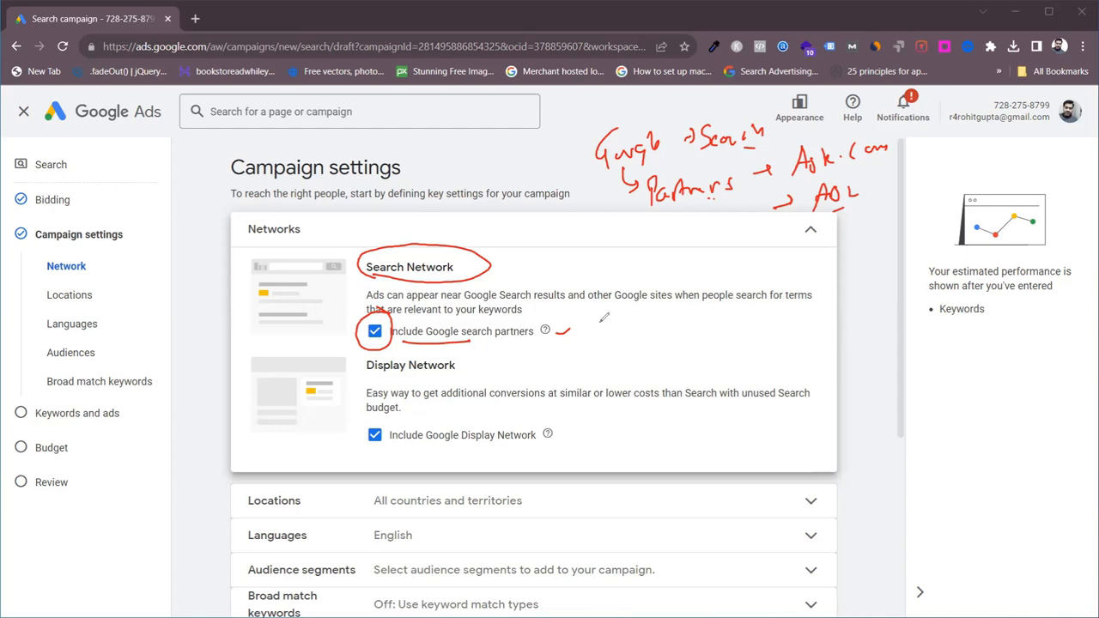
left_click_drag(600, 283, 623, 273)
Underline the Display Network heading with the pen and draw arrows leading away from it
left_click_drag(372, 370, 497, 360)
left_click_drag(507, 359, 536, 378)
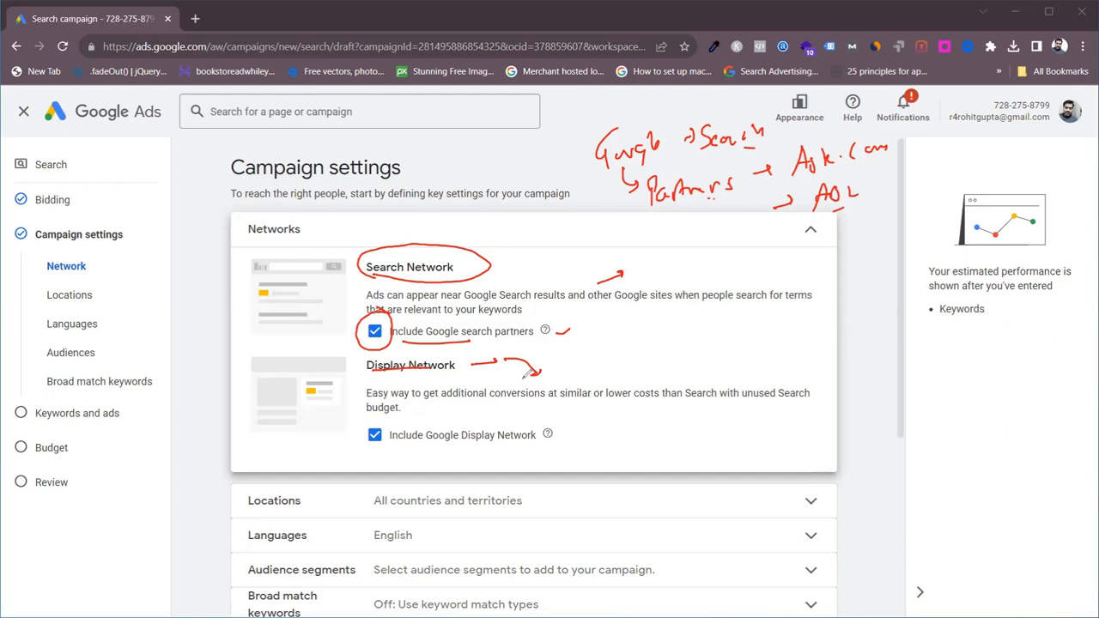
left_click_drag(412, 371, 457, 367)
Handwrite Google Ads beside Google Adsense, with an arrow from Adsense down to Bloggers / Youtubers
mouse_move(736, 311)
left_mouse_down()
mouse_move(754, 326)
mouse_move(824, 322)
left_mouse_up()
mouse_move(866, 280)
left_mouse_down()
mouse_move(864, 328)
mouse_move(889, 363)
mouse_move(923, 348)
mouse_move(972, 361)
mouse_move(1044, 350)
mouse_move(1046, 360)
left_mouse_up()
left_click_drag(877, 378, 1025, 375)
mouse_move(936, 392)
left_mouse_down()
mouse_move(937, 411)
mouse_move(953, 407)
mouse_move(900, 462)
mouse_move(979, 445)
mouse_move(993, 475)
left_mouse_up()
left_click_drag(1007, 436, 1015, 469)
mouse_move(1025, 446)
left_mouse_down()
mouse_move(1036, 464)
mouse_move(1098, 455)
mouse_move(1071, 469)
left_mouse_up()
left_click_drag(895, 474, 1064, 469)
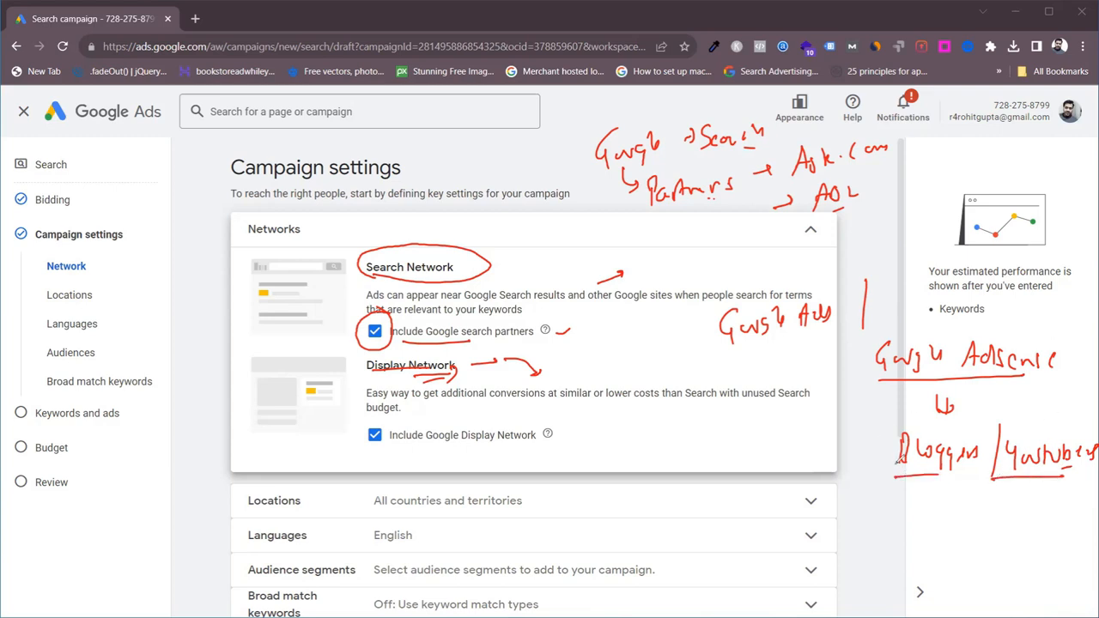
Label Google Adsense as Publisher and Google Ads as Advertise in the handwritten diagram, connecting them with arrows
left_click_drag(895, 459, 898, 388)
left_click_drag(881, 380, 868, 401)
mouse_move(798, 446)
left_mouse_down()
mouse_move(791, 468)
mouse_move(816, 442)
mouse_move(824, 463)
mouse_move(833, 438)
mouse_move(876, 455)
mouse_move(864, 468)
left_mouse_up()
left_click_drag(733, 360, 808, 332)
mouse_move(808, 276)
left_mouse_down()
mouse_move(821, 255)
mouse_move(899, 229)
mouse_move(909, 239)
mouse_move(872, 268)
left_mouse_up()
mouse_move(912, 302)
left_mouse_down()
mouse_move(933, 329)
mouse_move(939, 322)
left_mouse_up()
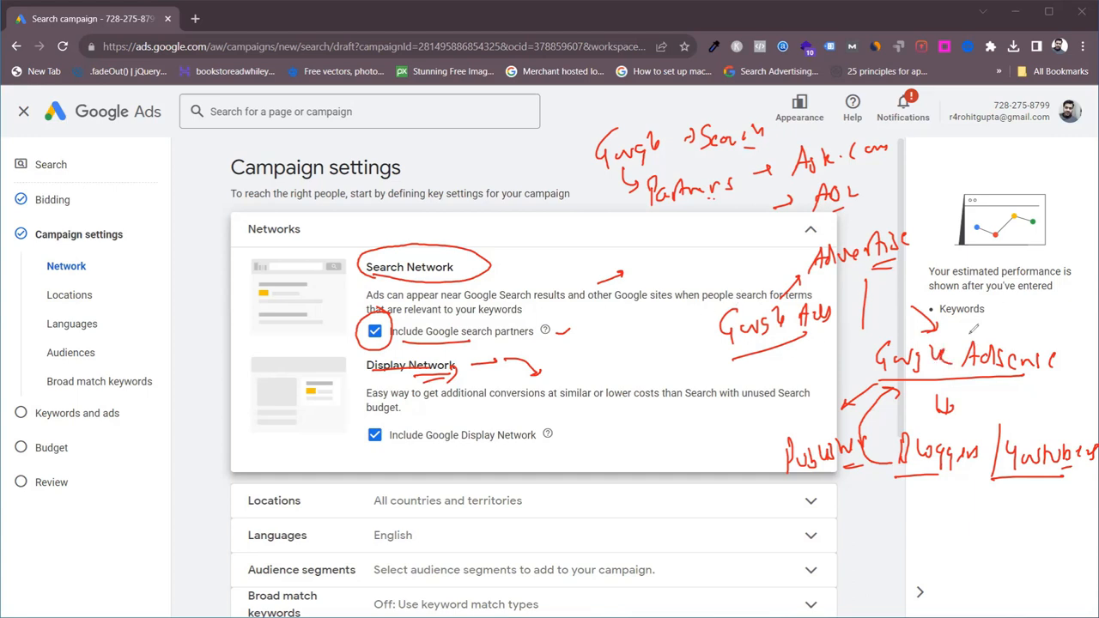
left_click_drag(994, 342, 1020, 330)
Draw an arrow from Google Adsense to a handwritten market example with Shops, 10 Shops, Rent and Customers
mouse_move(880, 359)
left_mouse_down()
mouse_move(730, 462)
mouse_move(744, 469)
left_mouse_up()
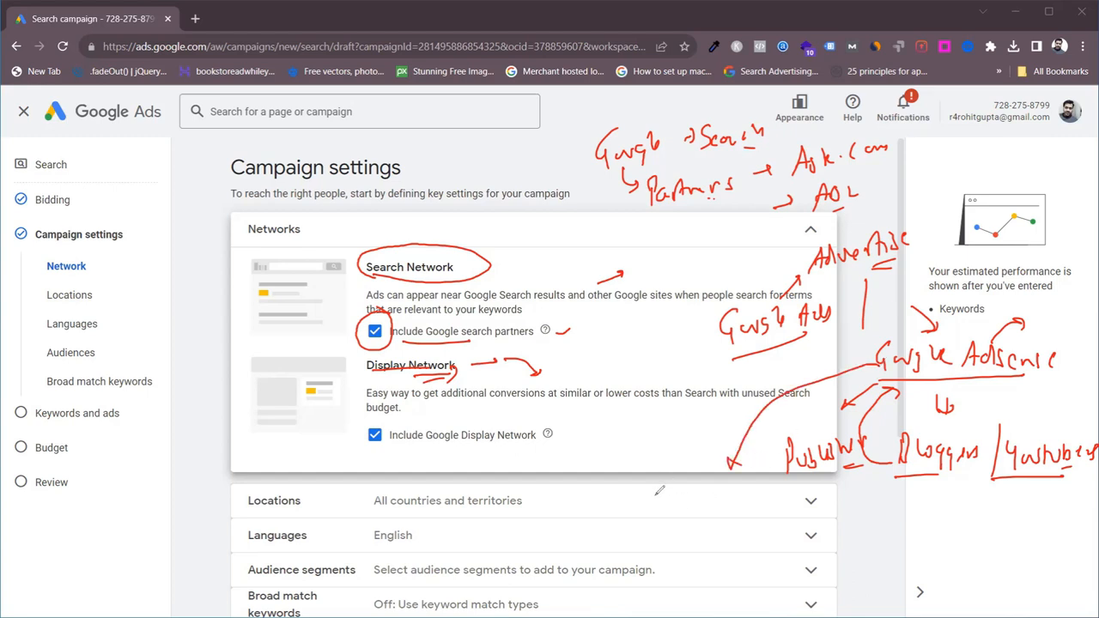
mouse_move(658, 492)
left_mouse_down()
mouse_move(659, 514)
mouse_move(725, 503)
left_mouse_up()
mouse_move(720, 489)
left_mouse_down()
mouse_move(735, 485)
mouse_move(743, 539)
mouse_move(809, 517)
mouse_move(831, 524)
left_mouse_up()
mouse_move(846, 507)
left_mouse_down()
mouse_move(840, 519)
mouse_move(847, 507)
mouse_move(881, 525)
mouse_move(945, 500)
mouse_move(965, 515)
mouse_move(999, 494)
left_mouse_up()
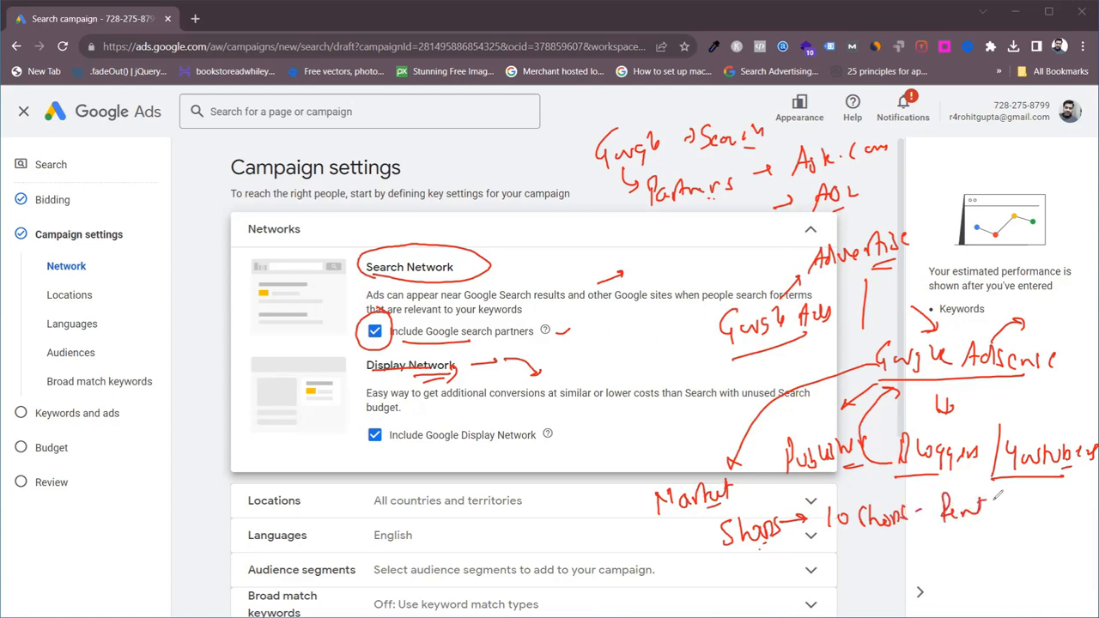
mouse_move(941, 522)
left_mouse_down()
mouse_move(979, 519)
mouse_move(950, 529)
left_mouse_up()
mouse_move(859, 527)
left_mouse_down()
mouse_move(852, 556)
mouse_move(819, 593)
mouse_move(894, 573)
left_mouse_up()
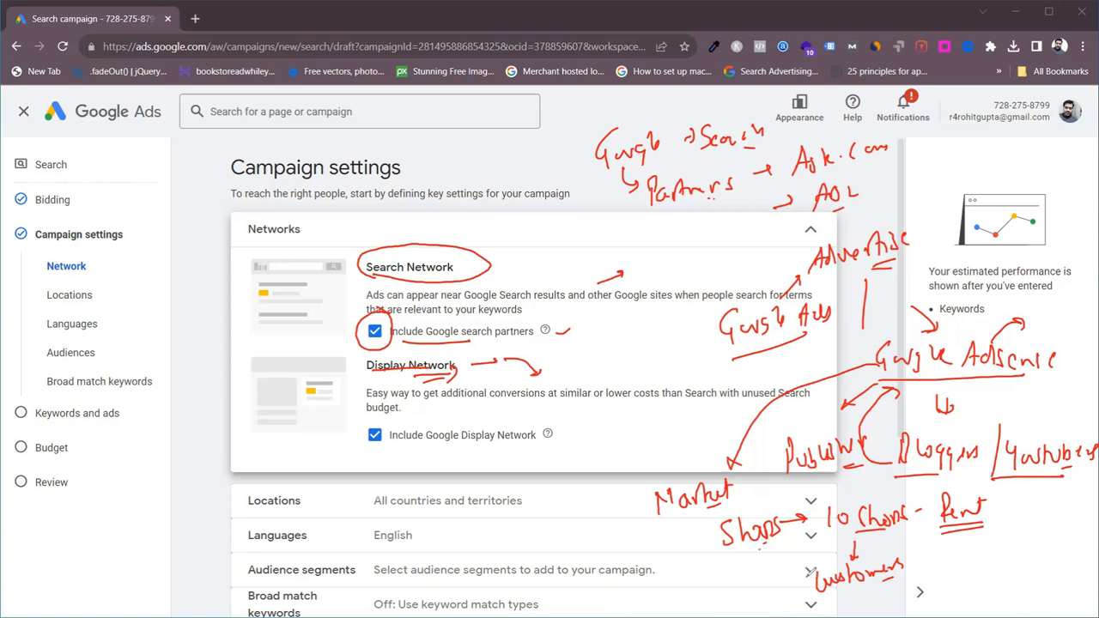
Add the rent amounts 10, 100, 11 and 12 beside Rent in the handwritten market example
mouse_move(912, 504)
left_mouse_down()
mouse_move(960, 490)
mouse_move(1025, 510)
mouse_move(1012, 496)
mouse_move(1006, 508)
mouse_move(1023, 496)
left_mouse_up()
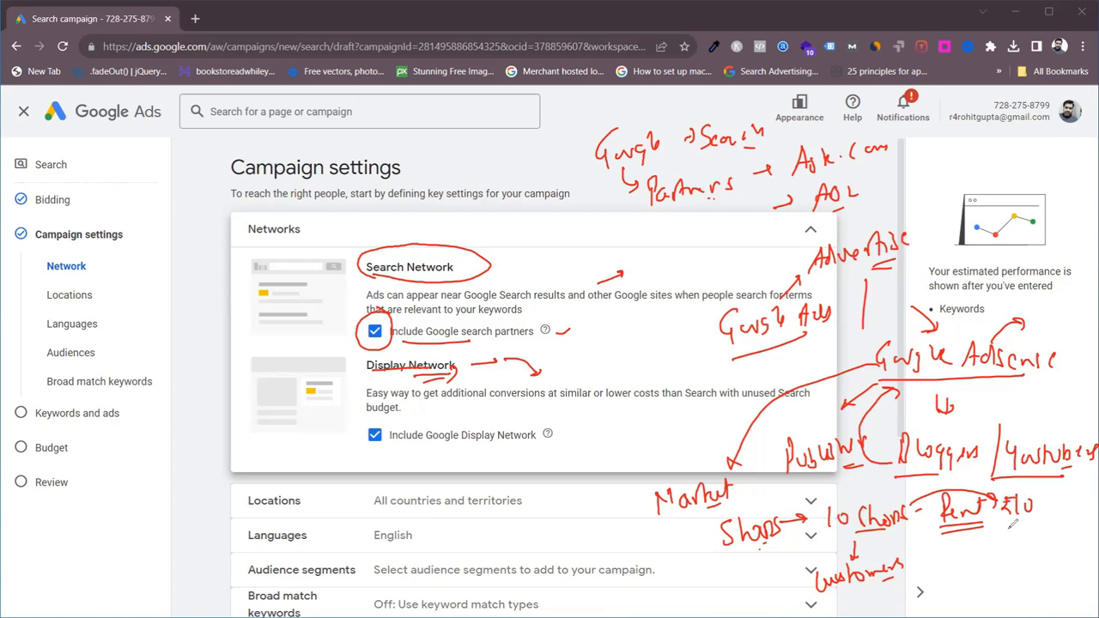
mouse_move(996, 532)
left_mouse_down()
mouse_move(1032, 542)
mouse_move(1060, 529)
mouse_move(1041, 517)
mouse_move(1084, 515)
mouse_move(1070, 486)
mouse_move(1078, 492)
left_mouse_up()
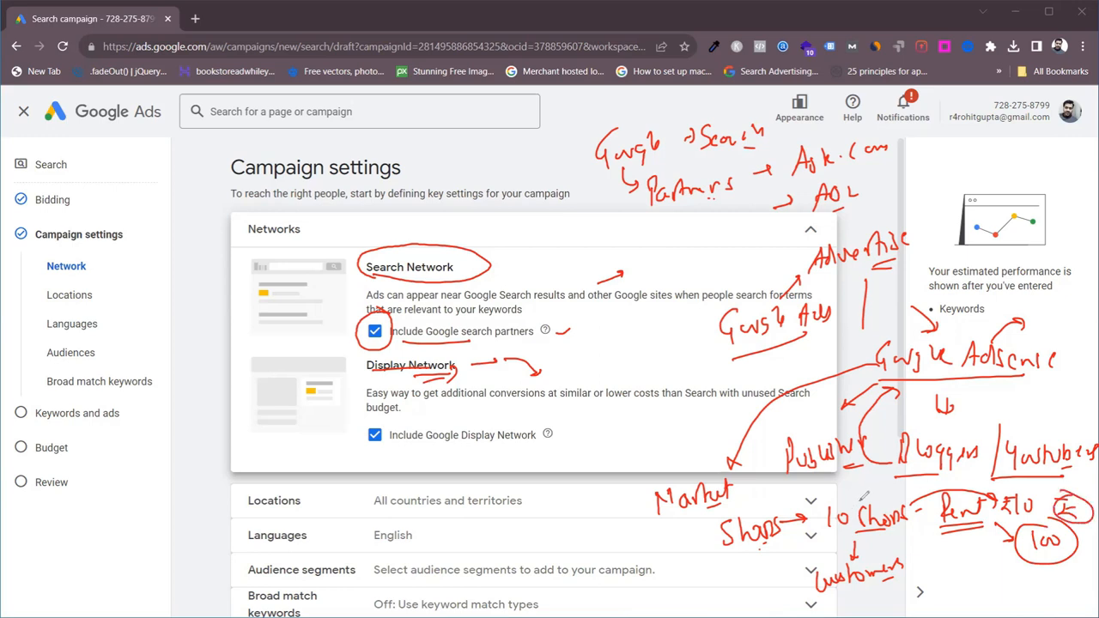
left_click_drag(853, 499, 869, 488)
left_click_drag(1053, 478, 1089, 483)
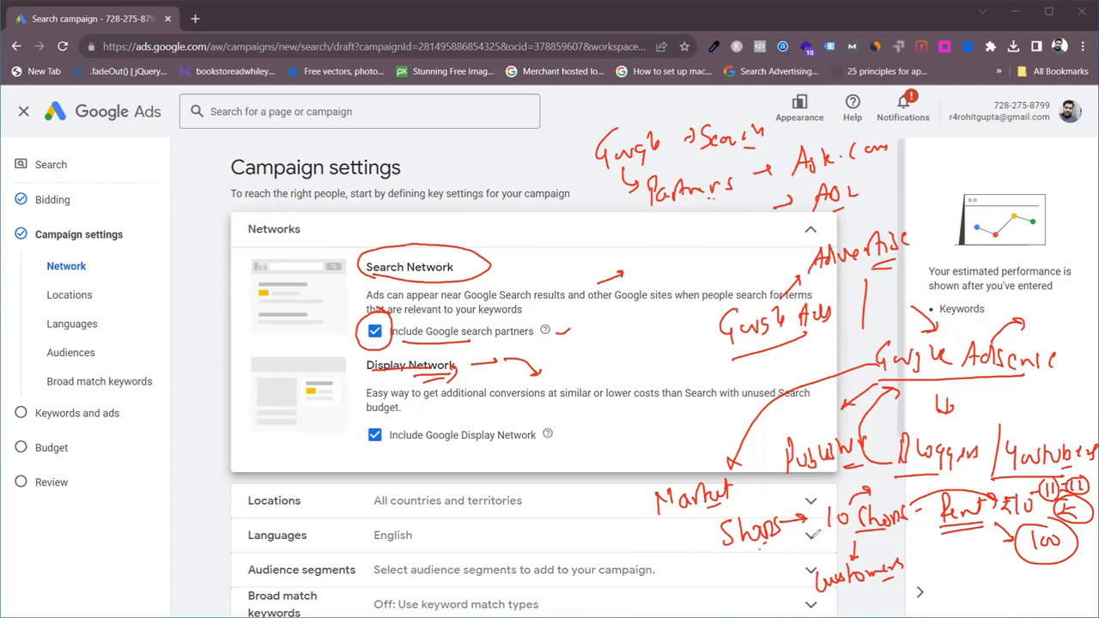
Circle Customers, underline both shop notes, and draw arrows linking the customers and shops to the rent amounts
mouse_move(845, 555)
left_mouse_down()
mouse_move(797, 584)
mouse_move(898, 568)
mouse_move(852, 557)
left_mouse_up()
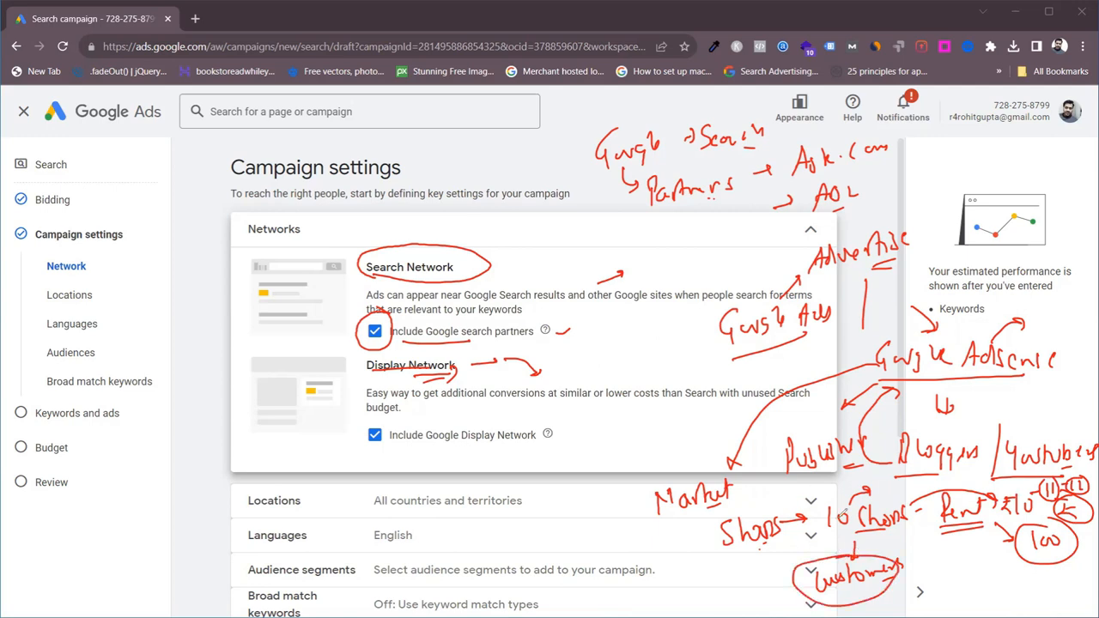
left_click_drag(722, 546, 765, 548)
left_click_drag(905, 524, 833, 529)
mouse_move(769, 581)
left_mouse_down()
mouse_move(812, 551)
mouse_move(808, 481)
mouse_move(831, 491)
mouse_move(821, 471)
mouse_move(1003, 488)
left_mouse_up()
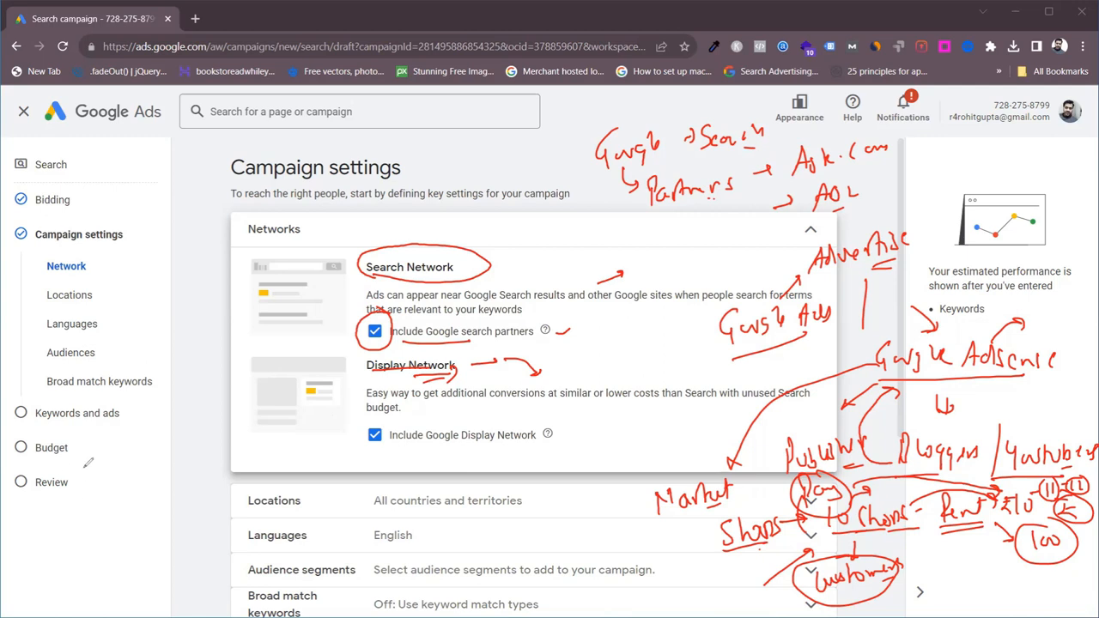
Handwrite a second diagram over the Display Network area linking Google Ads to Customers, Ads, Search and Website
mouse_move(93, 427)
left_mouse_down()
mouse_move(89, 450)
mouse_move(137, 431)
left_mouse_up()
left_click_drag(155, 422, 180, 395)
mouse_move(98, 459)
left_mouse_down()
mouse_move(157, 429)
mouse_move(110, 493)
left_mouse_up()
mouse_move(60, 529)
left_mouse_down()
mouse_move(62, 546)
mouse_move(139, 493)
left_mouse_up()
mouse_move(209, 405)
left_mouse_down()
mouse_move(235, 404)
mouse_move(231, 419)
mouse_move(261, 402)
mouse_move(256, 388)
mouse_move(232, 460)
mouse_move(191, 497)
mouse_move(229, 486)
mouse_move(350, 409)
left_mouse_up()
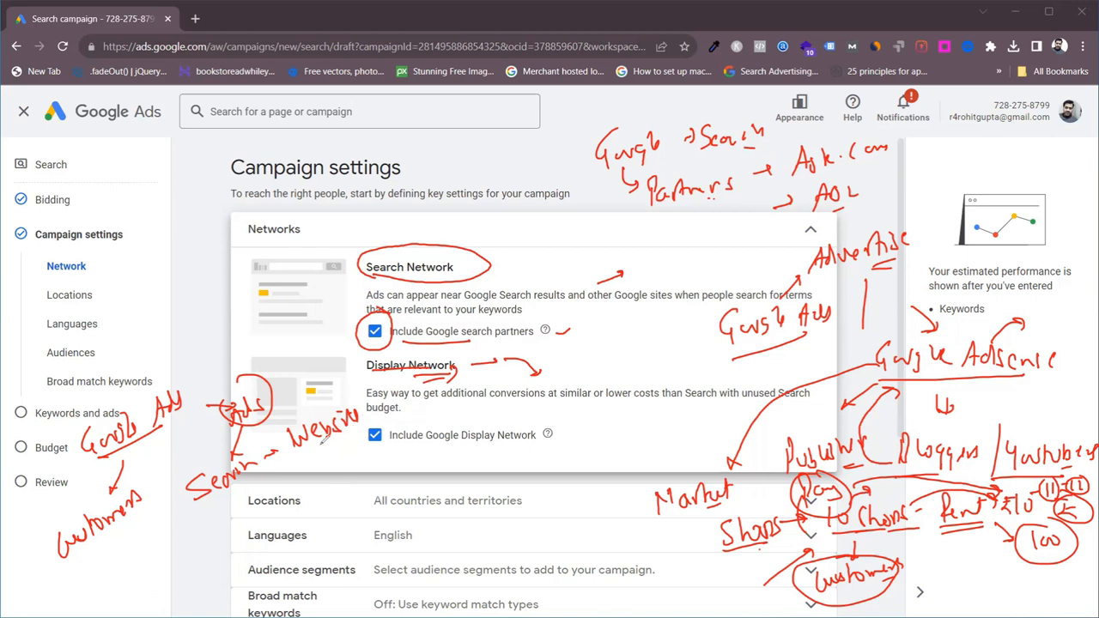
Extend the second diagram with Join / Website, and draw arrows to it from Website and Customers
mouse_move(324, 439)
left_mouse_down()
mouse_move(359, 423)
mouse_move(356, 465)
left_mouse_up()
mouse_move(374, 466)
left_mouse_down()
mouse_move(427, 464)
mouse_move(428, 482)
mouse_move(457, 455)
mouse_move(516, 449)
mouse_move(478, 444)
left_mouse_up()
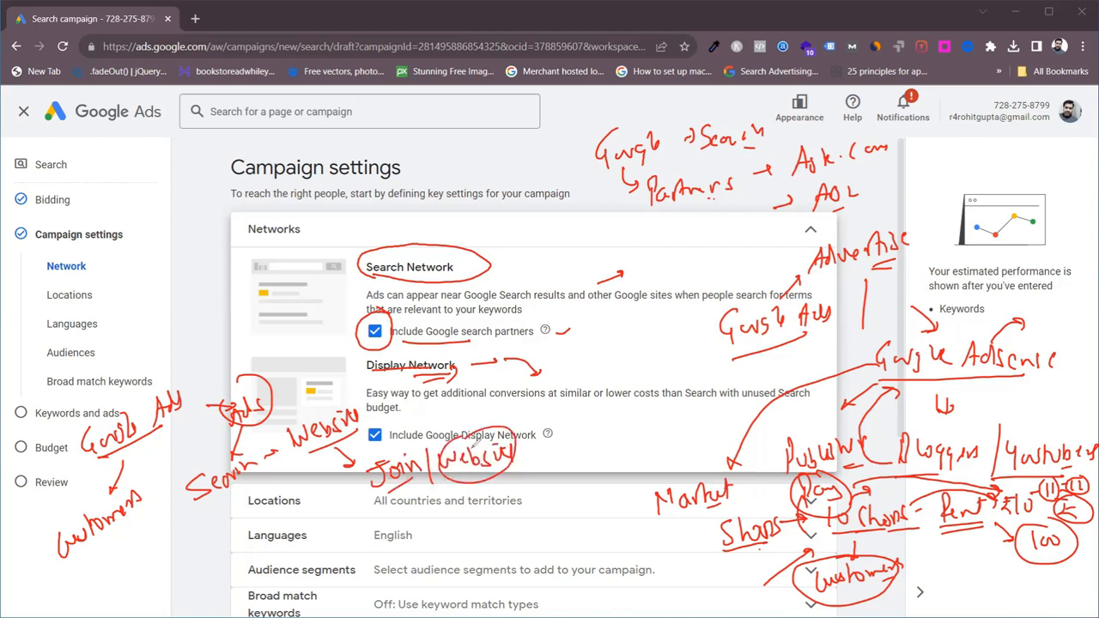
mouse_move(290, 466)
left_mouse_down()
mouse_move(325, 508)
mouse_move(416, 498)
mouse_move(409, 510)
left_mouse_up()
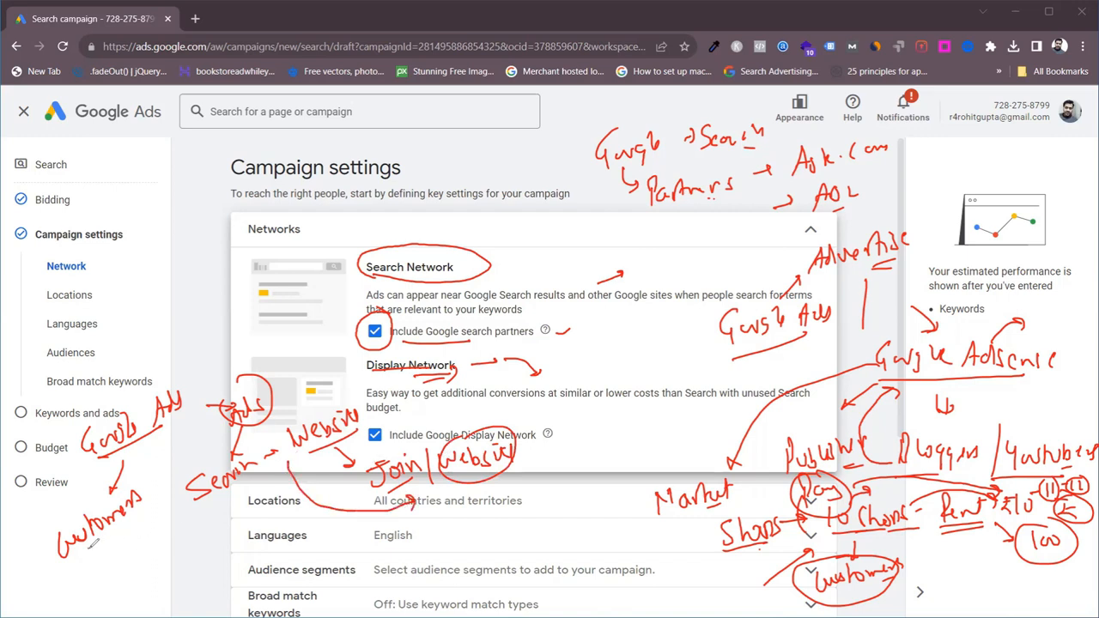
mouse_move(134, 534)
left_mouse_down()
mouse_move(333, 520)
mouse_move(331, 532)
mouse_move(374, 532)
left_mouse_up()
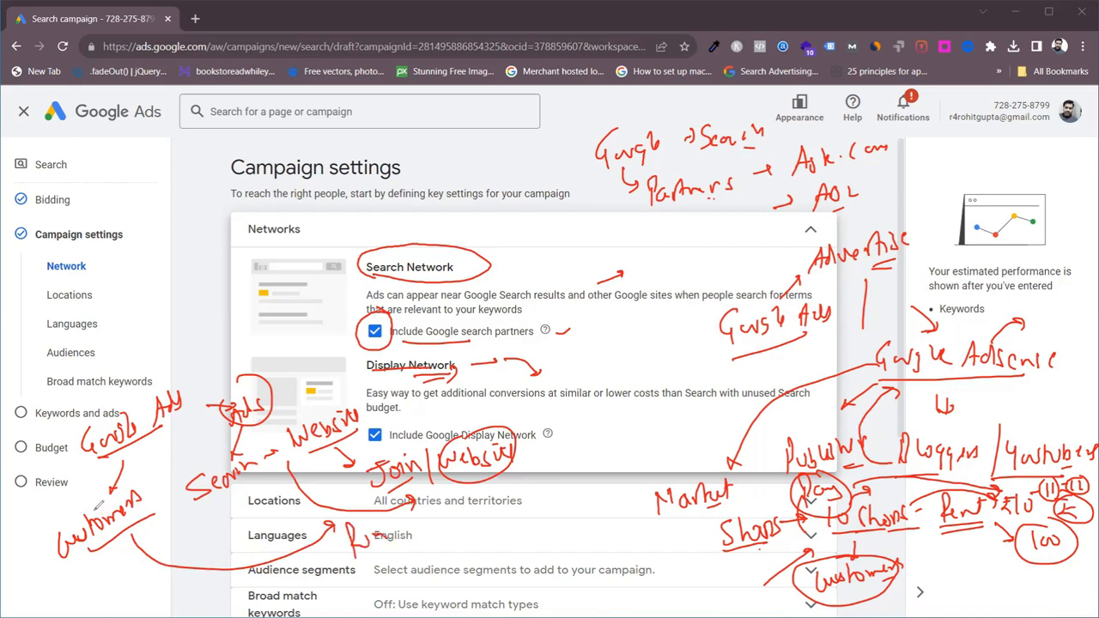
Draw the payment flow in the second diagram with dollar signs and arrows from Customers through Google Ads to Website
left_click_drag(88, 463, 105, 493)
left_click_drag(135, 401, 199, 362)
mouse_move(234, 328)
left_mouse_down()
mouse_move(218, 358)
mouse_move(230, 357)
mouse_move(225, 348)
mouse_move(342, 364)
mouse_move(343, 405)
left_mouse_up()
left_click_drag(321, 360, 305, 378)
left_click_drag(314, 349, 315, 383)
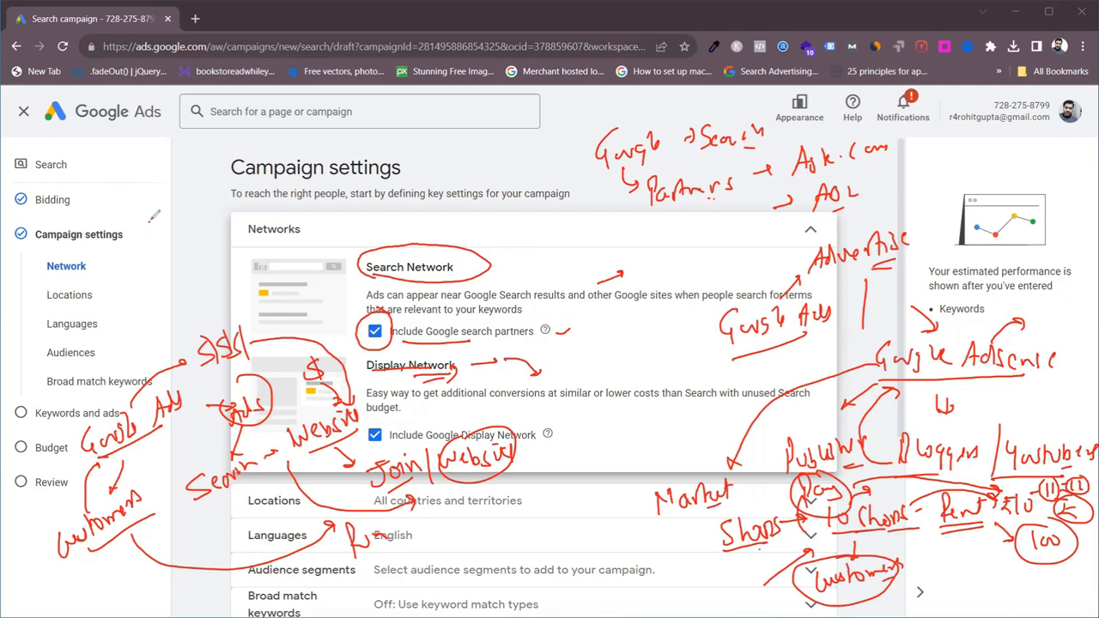
Handwrite Amarujala.com as a Display network example above the heading, and clear all pen marks from the screen
mouse_move(150, 220)
left_mouse_down()
mouse_move(155, 230)
mouse_move(196, 213)
mouse_move(216, 184)
mouse_move(234, 190)
mouse_move(292, 152)
mouse_move(361, 134)
left_mouse_up()
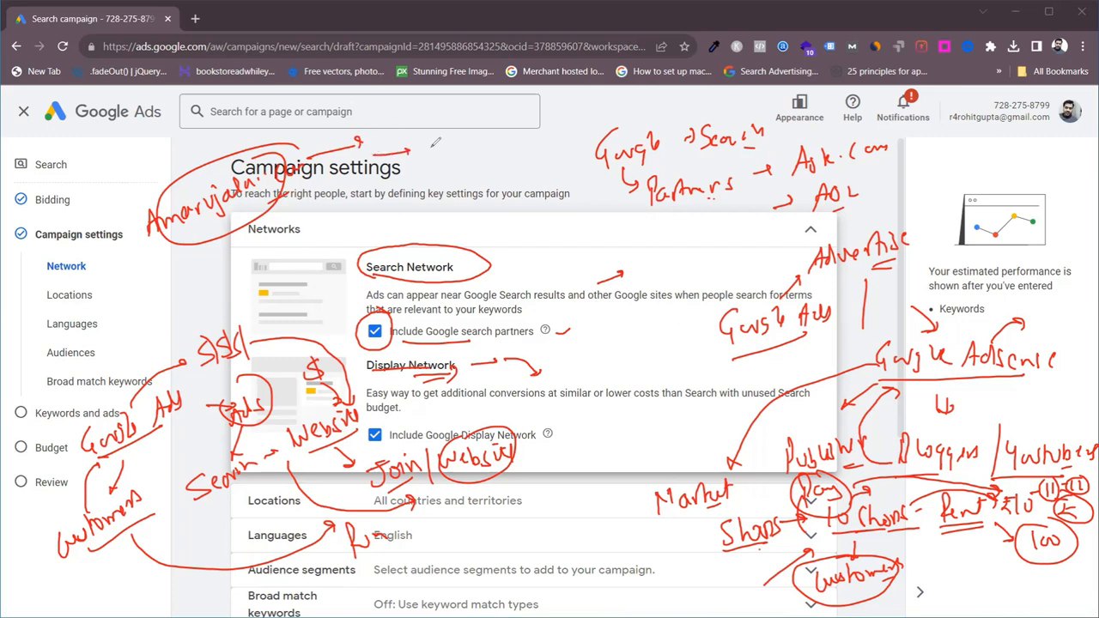
mouse_move(436, 136)
left_mouse_down()
mouse_move(447, 148)
mouse_move(503, 125)
mouse_move(519, 138)
mouse_move(611, 105)
mouse_move(605, 129)
left_mouse_up()
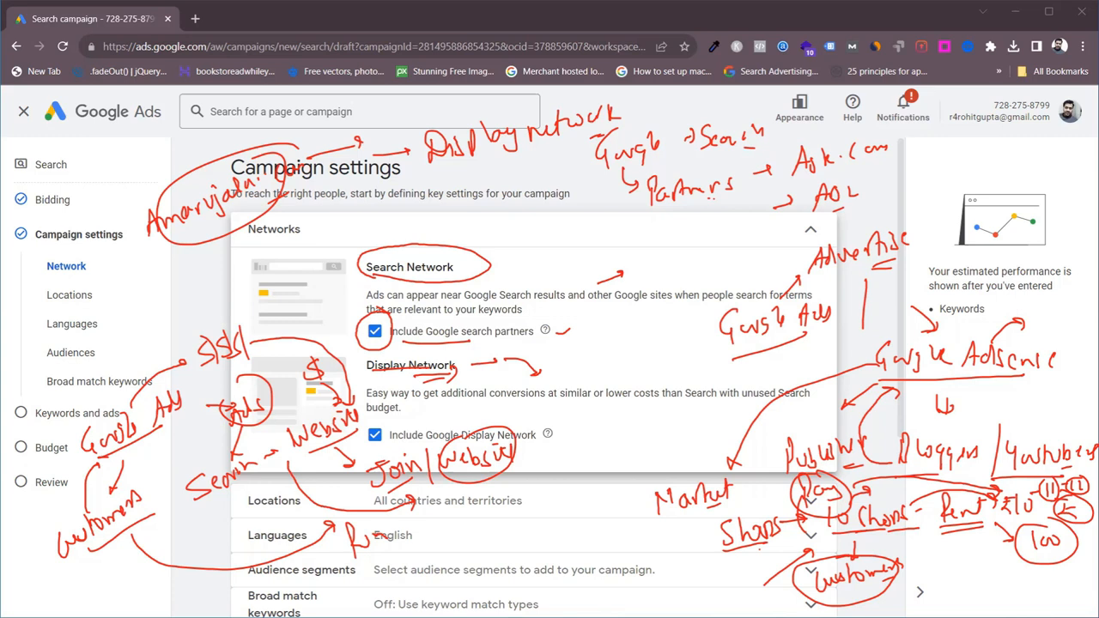
key("Escape")
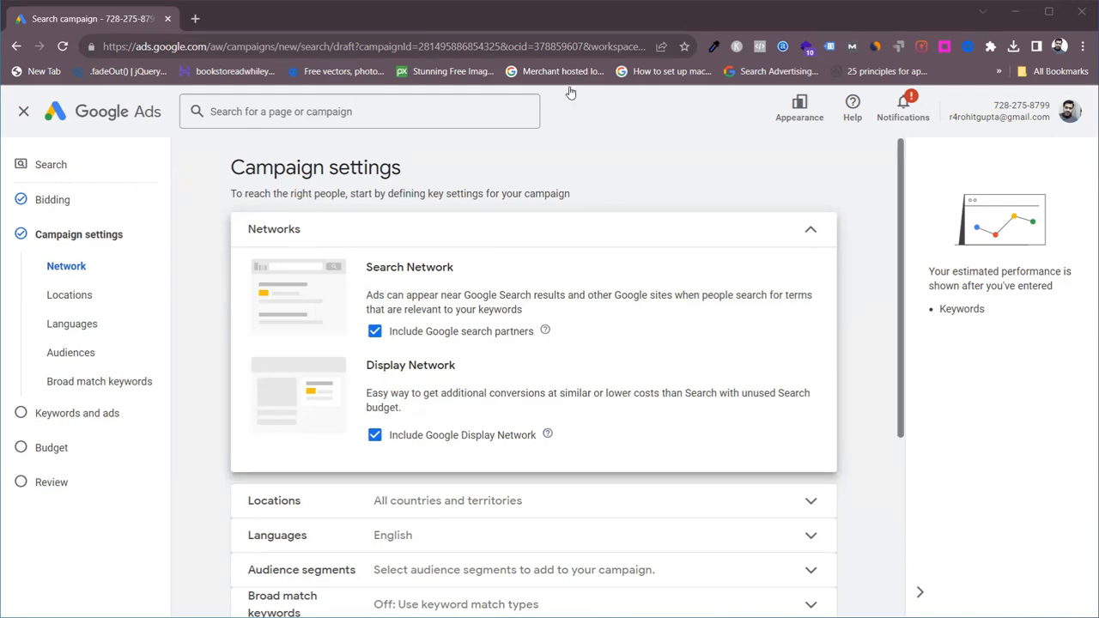
Open the help note for including the Google Display Network and highlight its point on incremental conversions and costs
left_click(547, 434)
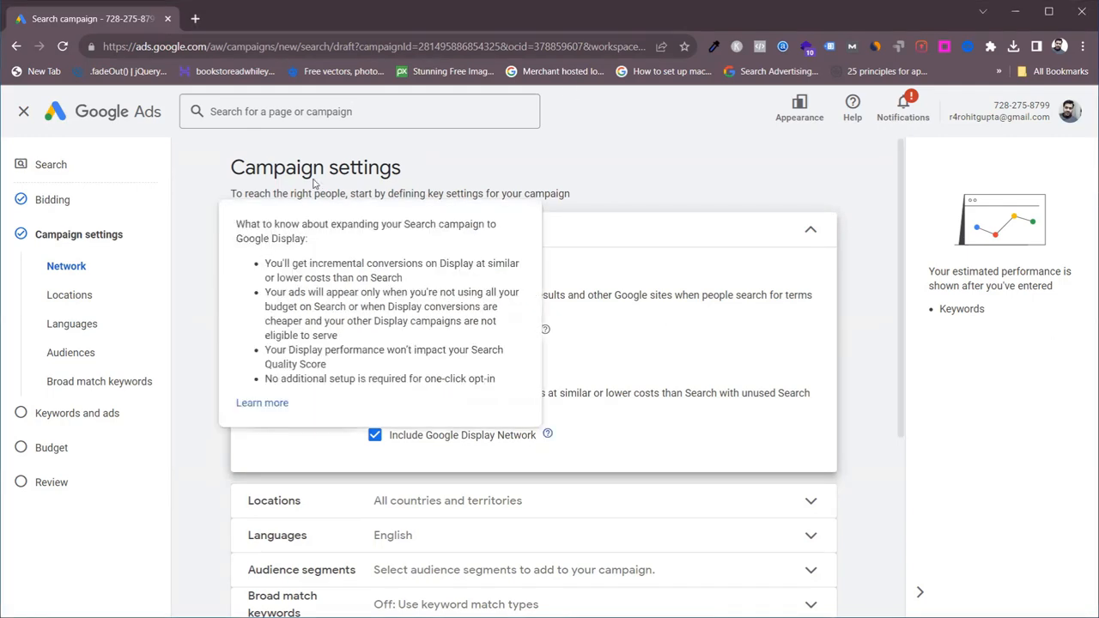
left_click(583, 116)
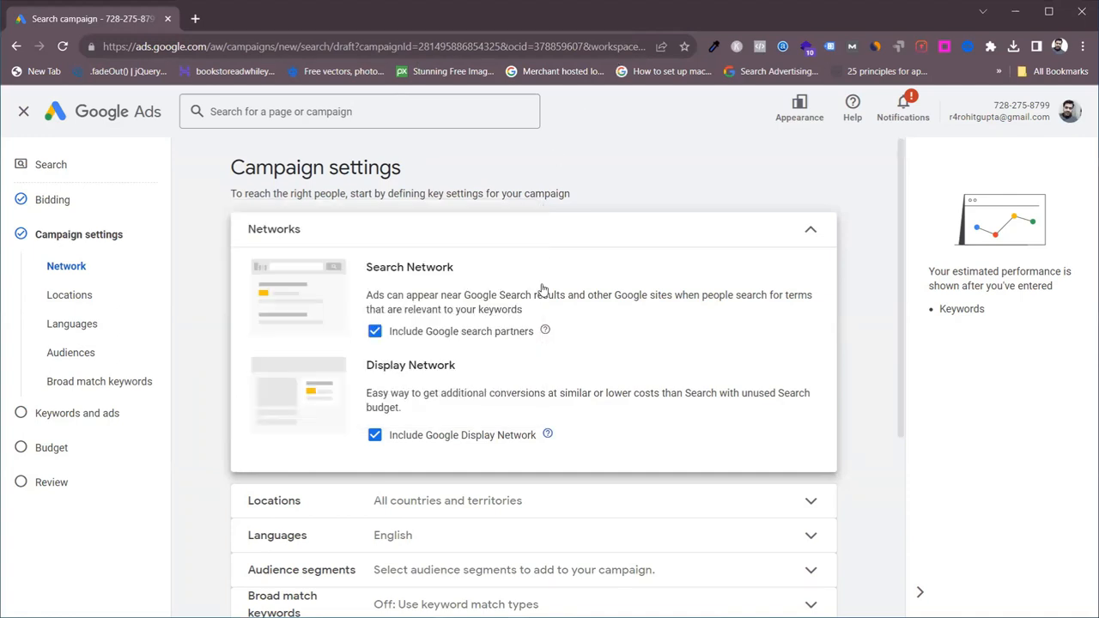
left_click(547, 435)
left_click(584, 112)
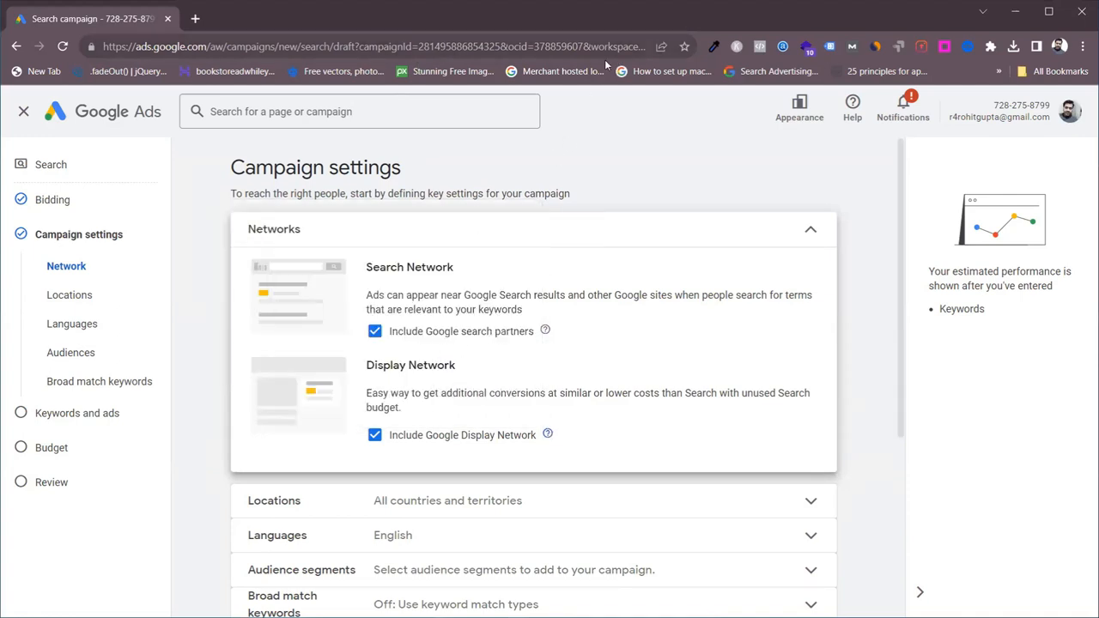
left_click(547, 435)
mouse_move(547, 443)
left_click_drag(285, 266, 419, 284)
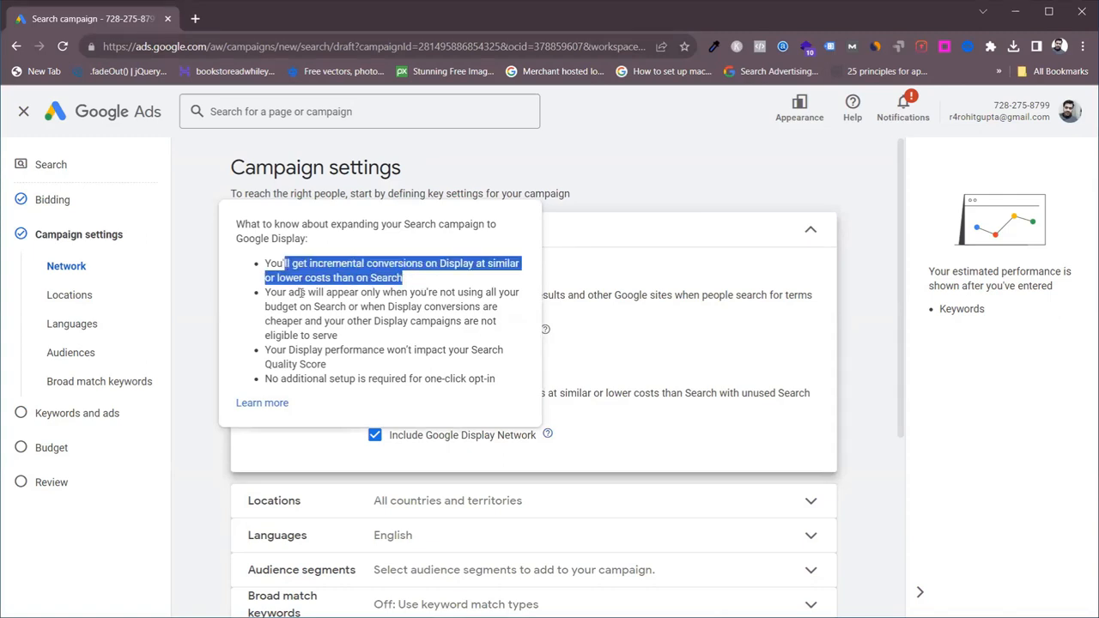
Highlight the help note's remaining points on unused budget, Search Quality Score and one-click opt-in, and close the note
left_click_drag(287, 293, 372, 321)
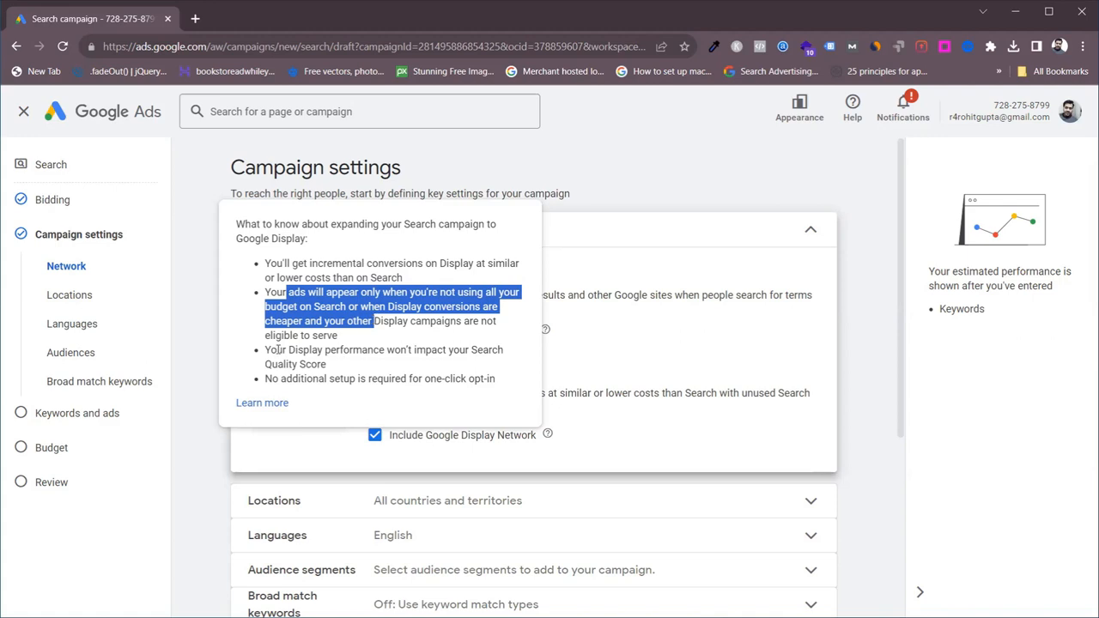
left_click_drag(272, 348, 337, 365)
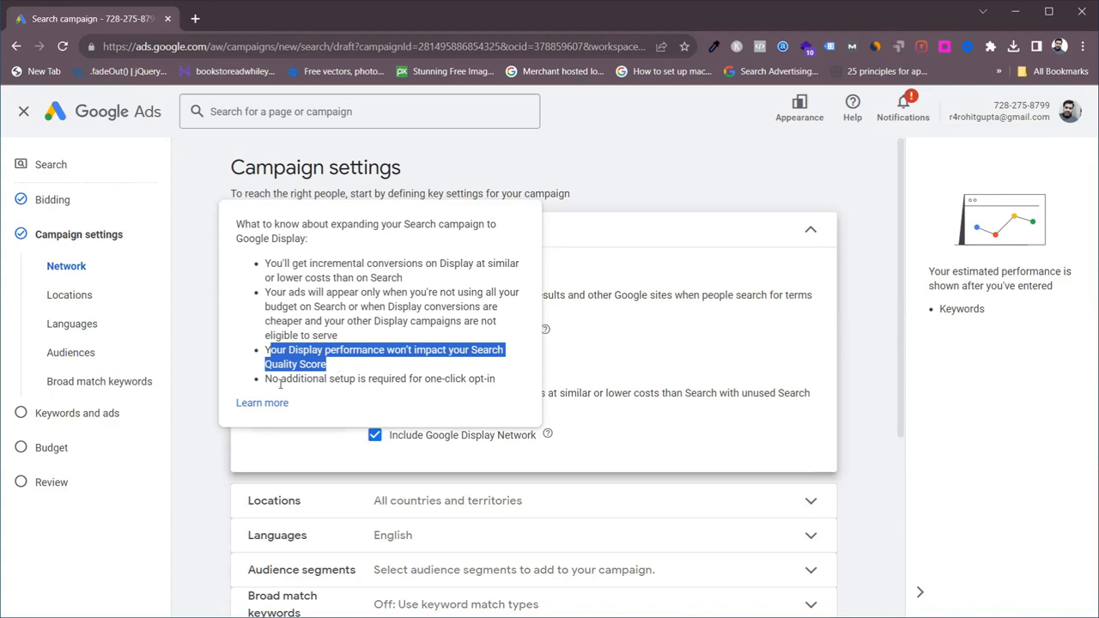
left_click_drag(272, 389, 441, 393)
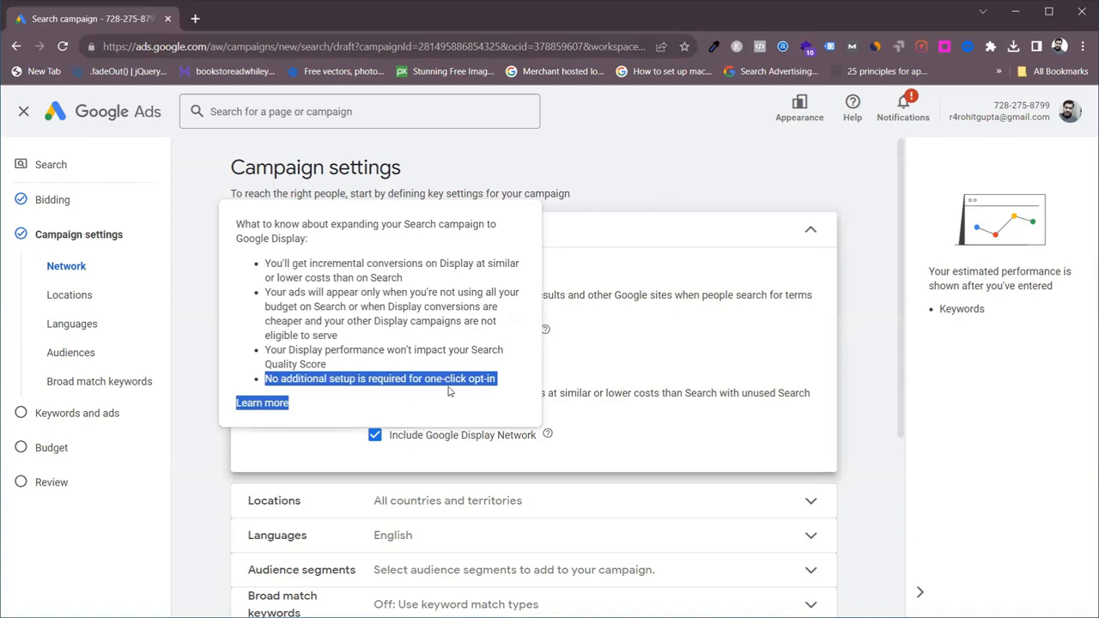
left_click(448, 390)
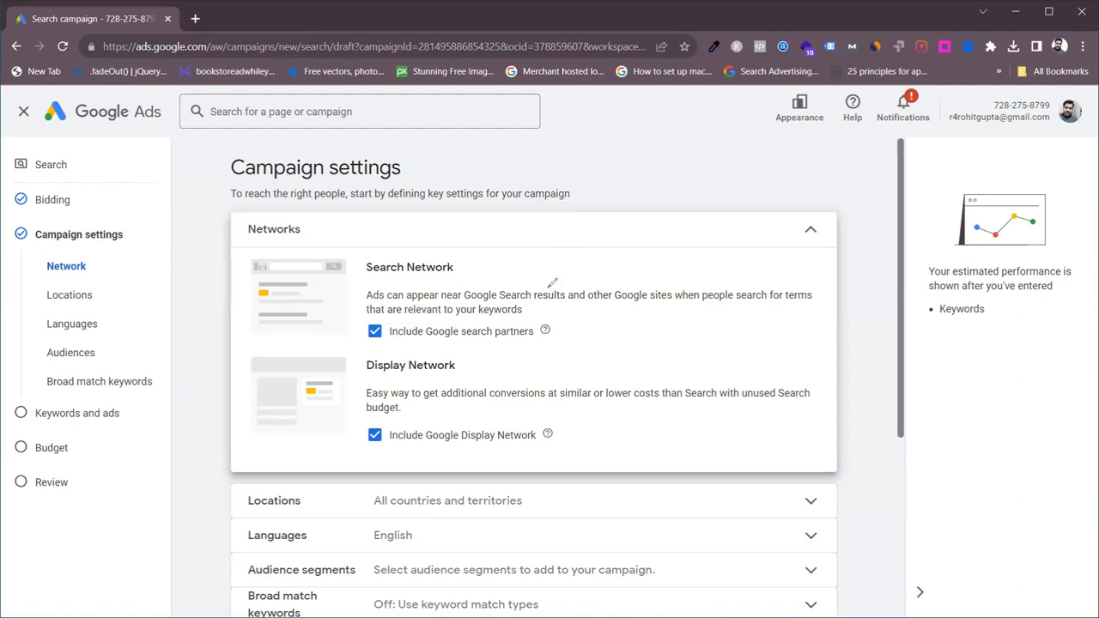
Handwrite Image / Graphics / Video with a bracketed cross beneath it, and add a circled Text Ads below
mouse_move(504, 240)
left_mouse_down()
mouse_move(564, 256)
mouse_move(604, 222)
mouse_move(625, 222)
mouse_move(634, 196)
mouse_move(661, 199)
mouse_move(683, 168)
mouse_move(708, 190)
mouse_move(759, 178)
mouse_move(736, 184)
left_mouse_up()
left_click(709, 225)
left_click_drag(697, 239, 724, 258)
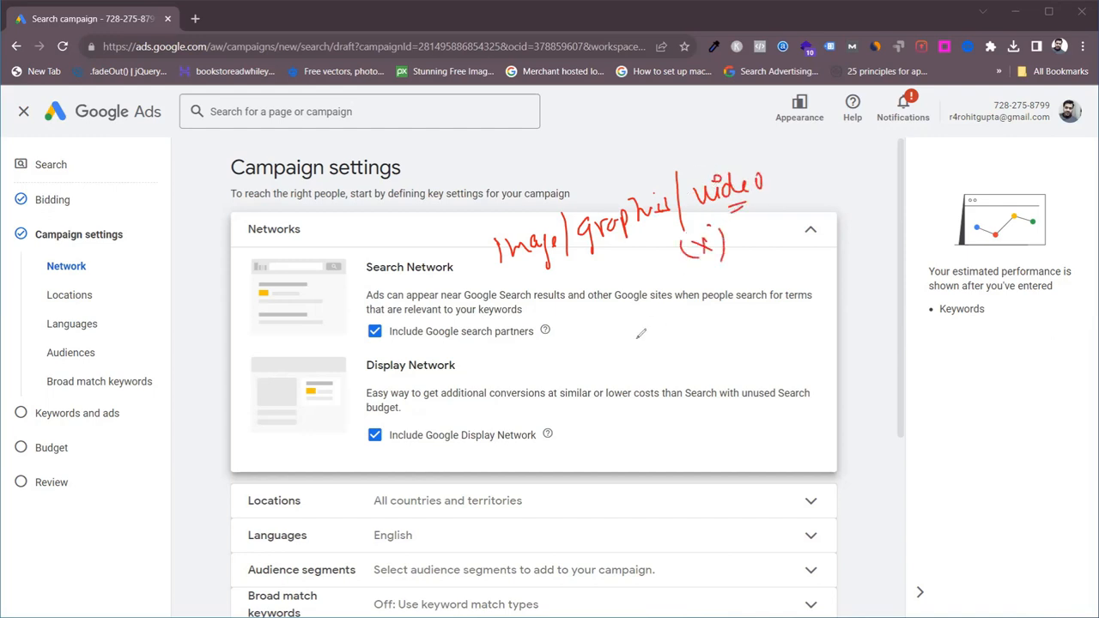
mouse_move(636, 327)
left_mouse_down()
mouse_move(723, 340)
mouse_move(756, 312)
mouse_move(717, 354)
left_mouse_up()
mouse_move(670, 299)
left_mouse_down()
mouse_move(758, 336)
mouse_move(691, 287)
left_mouse_up()
Sketch a web page beside Text Ads with a heading line, an inner text-ad box, a thickened outline and an arrow
mouse_move(807, 268)
left_mouse_down()
mouse_move(829, 386)
mouse_move(915, 249)
mouse_move(932, 379)
left_mouse_up()
left_click_drag(842, 397, 962, 359)
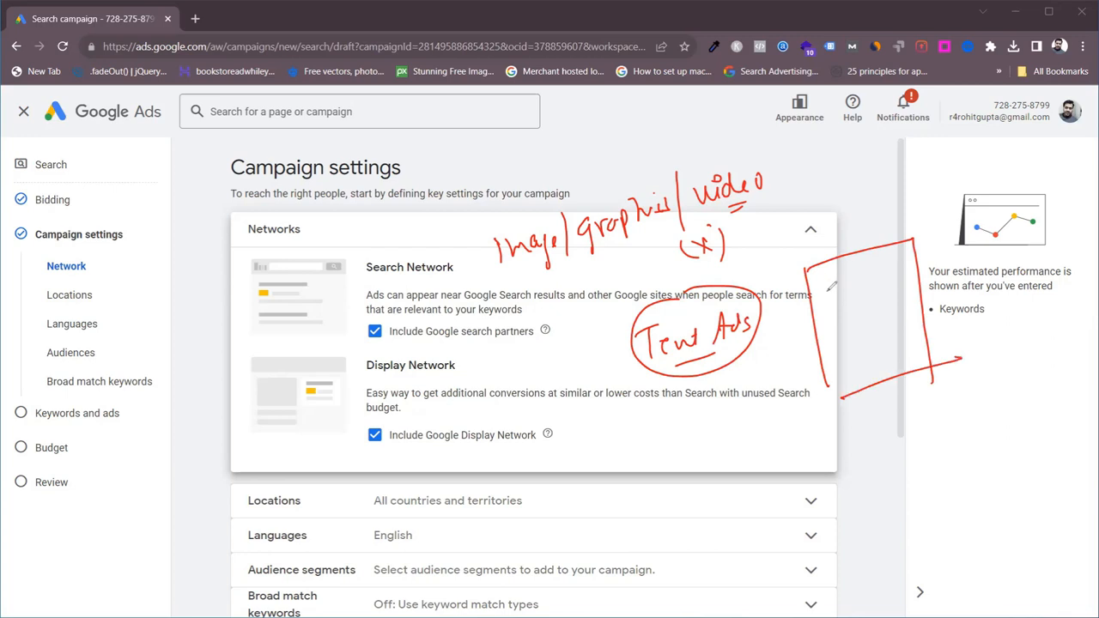
mouse_move(838, 277)
left_mouse_down()
mouse_move(885, 271)
mouse_move(842, 279)
mouse_move(864, 280)
left_mouse_up()
mouse_move(833, 320)
left_mouse_down()
mouse_move(838, 365)
mouse_move(898, 365)
mouse_move(843, 368)
mouse_move(865, 325)
mouse_move(872, 332)
left_mouse_up()
mouse_move(812, 257)
left_mouse_down()
mouse_move(829, 393)
mouse_move(904, 367)
left_mouse_up()
mouse_move(913, 241)
left_mouse_down()
mouse_move(890, 244)
mouse_move(936, 373)
left_mouse_up()
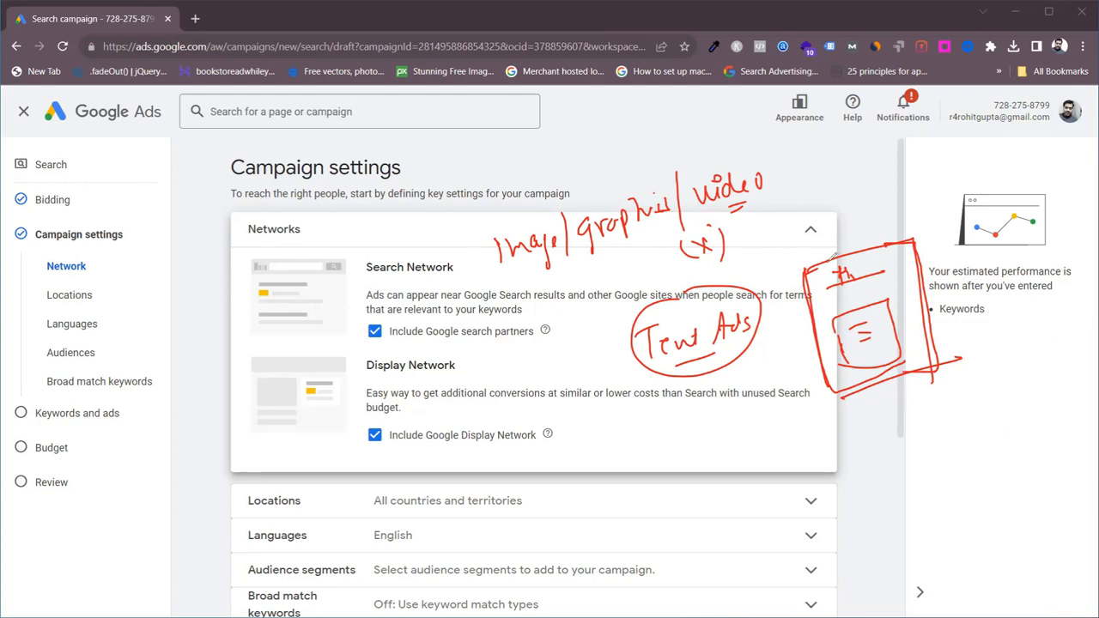
left_click_drag(864, 225, 870, 251)
Underline Search Network and Display Network, and handwrite Search above the first with arrows
left_click_drag(371, 273, 453, 274)
left_click_drag(375, 375, 423, 374)
mouse_move(401, 257)
left_mouse_down()
mouse_move(418, 235)
mouse_move(355, 237)
mouse_move(393, 226)
left_mouse_up()
left_click_drag(404, 211, 429, 211)
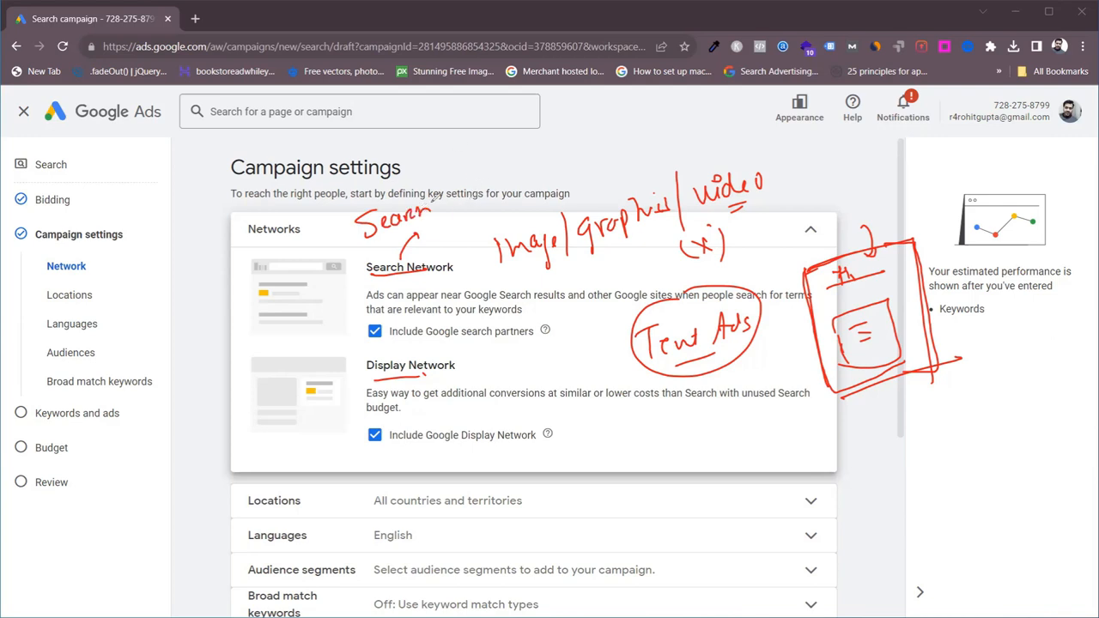
left_click_drag(435, 228, 450, 222)
Sketch a small text-ad box above Graphics, and draw arrows from it to a circled Google
mouse_move(570, 122)
left_mouse_down()
mouse_move(614, 109)
mouse_move(569, 190)
left_mouse_up()
mouse_move(560, 152)
left_mouse_down()
mouse_move(628, 174)
mouse_move(652, 134)
left_mouse_up()
mouse_move(602, 154)
left_mouse_down()
mouse_move(594, 145)
mouse_move(594, 155)
left_mouse_up()
left_click_drag(585, 163, 650, 140)
left_click_drag(643, 139, 644, 145)
mouse_move(671, 103)
left_mouse_down()
mouse_move(663, 122)
mouse_move(679, 95)
mouse_move(702, 129)
left_mouse_up()
mouse_move(701, 105)
left_mouse_down()
mouse_move(713, 106)
mouse_move(701, 134)
mouse_move(720, 121)
mouse_move(651, 110)
mouse_move(693, 101)
left_mouse_up()
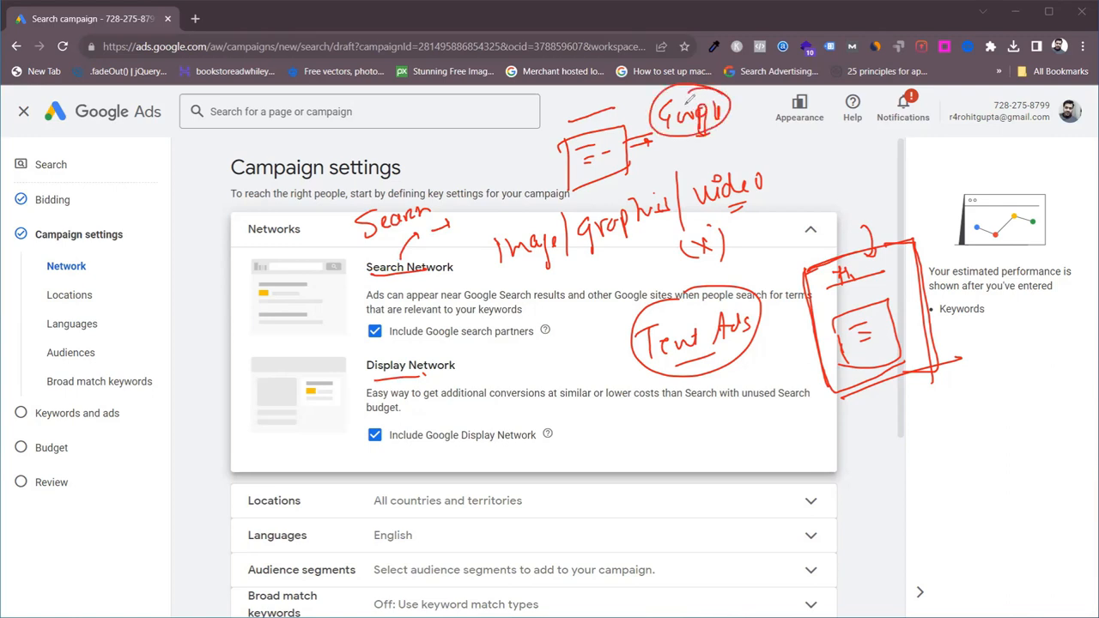
Draw an arrow out of Search Network, and handwrite Partner with an arrow beside Display Network
left_click_drag(437, 268, 465, 246)
left_click_drag(465, 247, 460, 255)
mouse_move(458, 355)
left_mouse_down()
mouse_move(466, 375)
mouse_move(500, 350)
mouse_move(503, 369)
left_mouse_up()
mouse_move(497, 342)
left_mouse_down()
mouse_move(510, 336)
mouse_move(523, 354)
mouse_move(571, 336)
mouse_move(541, 342)
left_mouse_up()
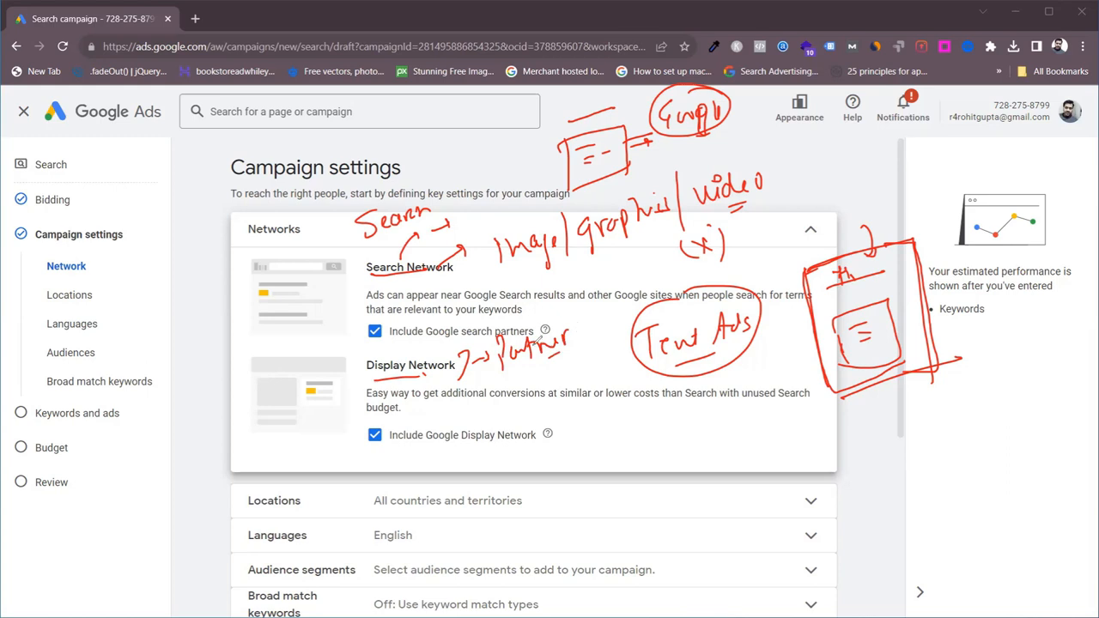
Draw an arrow out of the Display Network heading and handwrite a short list of placement types, including App, beside its illustration
left_click_drag(364, 363, 349, 367)
mouse_move(197, 386)
left_mouse_down()
mouse_move(240, 352)
mouse_move(207, 412)
mouse_move(215, 419)
mouse_move(206, 404)
mouse_move(232, 403)
left_mouse_up()
mouse_move(206, 448)
left_mouse_down()
mouse_move(230, 450)
mouse_move(246, 429)
left_mouse_up()
Sketch a rectangular page with a small ad strip inside it beside the Campaign settings heading
mouse_move(186, 175)
left_mouse_down()
mouse_move(129, 204)
mouse_move(151, 256)
mouse_move(247, 197)
left_mouse_up()
left_click_drag(226, 157, 230, 200)
mouse_move(158, 235)
left_mouse_down()
mouse_move(211, 213)
mouse_move(206, 204)
mouse_move(191, 214)
left_mouse_up()
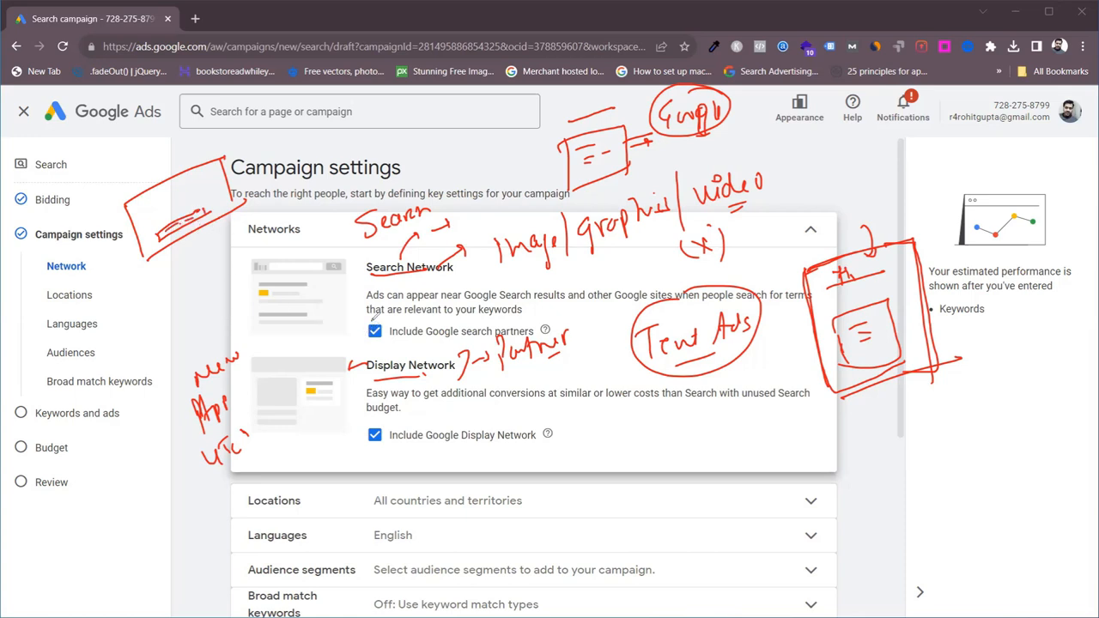
Underline the Networks heading, and add emphasis marks to Search Network, Display Network and the search partners option
left_click_drag(250, 236, 301, 233)
left_click_drag(428, 278, 464, 251)
left_click_drag(418, 376, 454, 363)
left_click_drag(472, 272, 491, 260)
left_click_drag(380, 332, 392, 327)
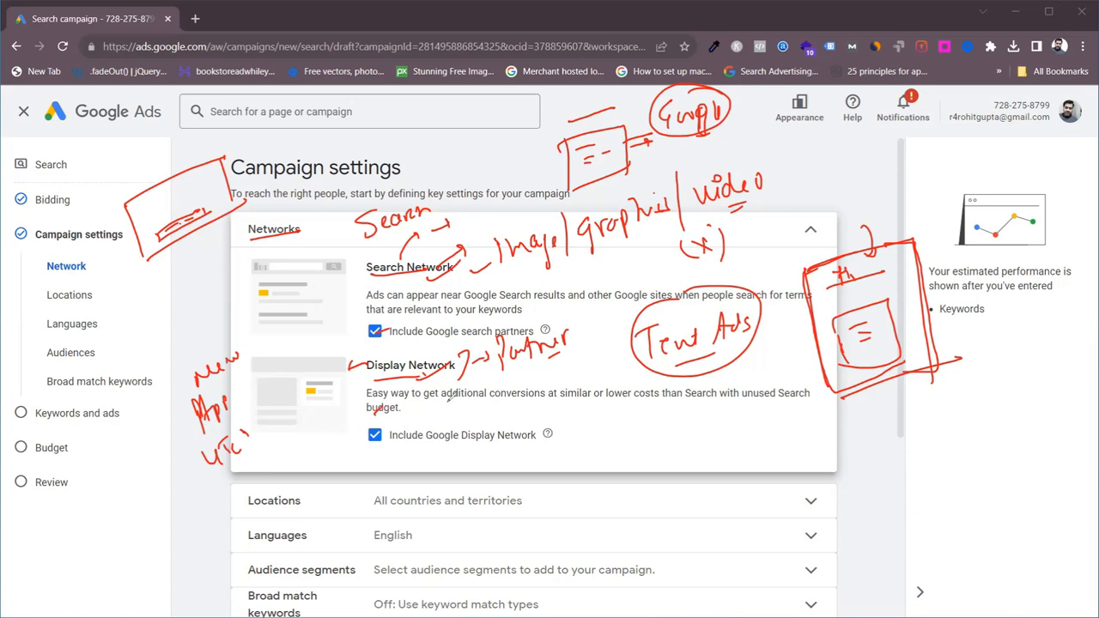
Annotate Include Google Display Network with a circled Budget, irrelevant, waste, and an arrow leading to Display
mouse_move(377, 453)
left_mouse_down()
mouse_move(534, 462)
mouse_move(531, 440)
mouse_move(455, 433)
left_mouse_up()
left_click(463, 458)
mouse_move(541, 456)
left_mouse_down()
mouse_move(604, 450)
mouse_move(631, 424)
mouse_move(675, 434)
mouse_move(690, 418)
mouse_move(642, 457)
left_mouse_up()
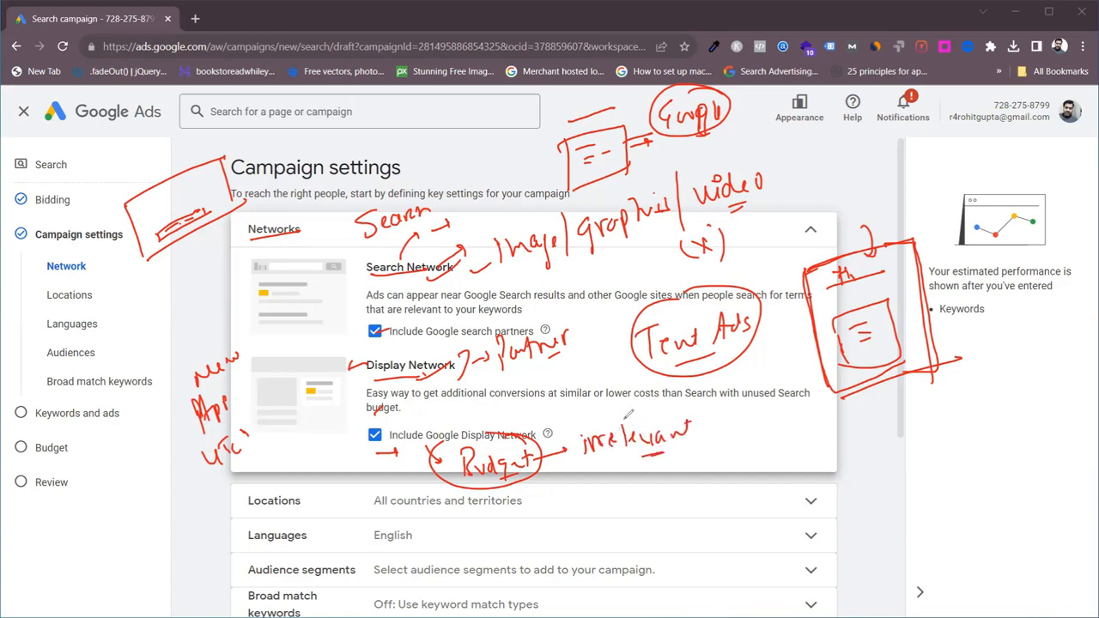
left_click_drag(697, 436, 713, 436)
mouse_move(597, 472)
left_mouse_down()
mouse_move(606, 486)
mouse_move(659, 466)
left_mouse_up()
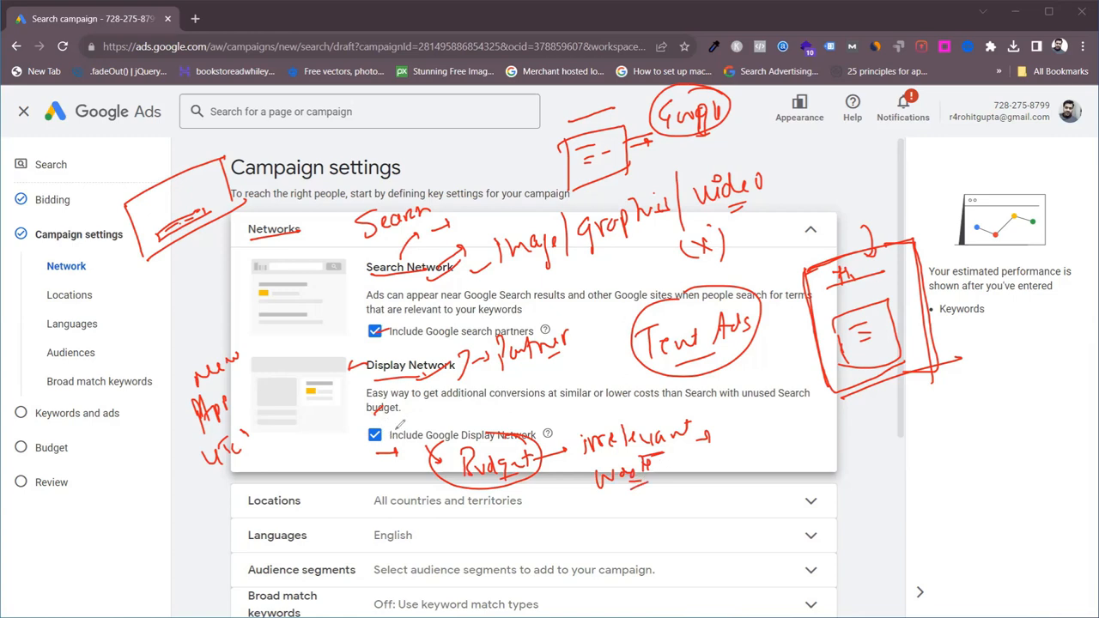
mouse_move(397, 423)
left_mouse_down()
mouse_move(547, 417)
mouse_move(543, 429)
mouse_move(620, 406)
mouse_move(609, 423)
left_mouse_up()
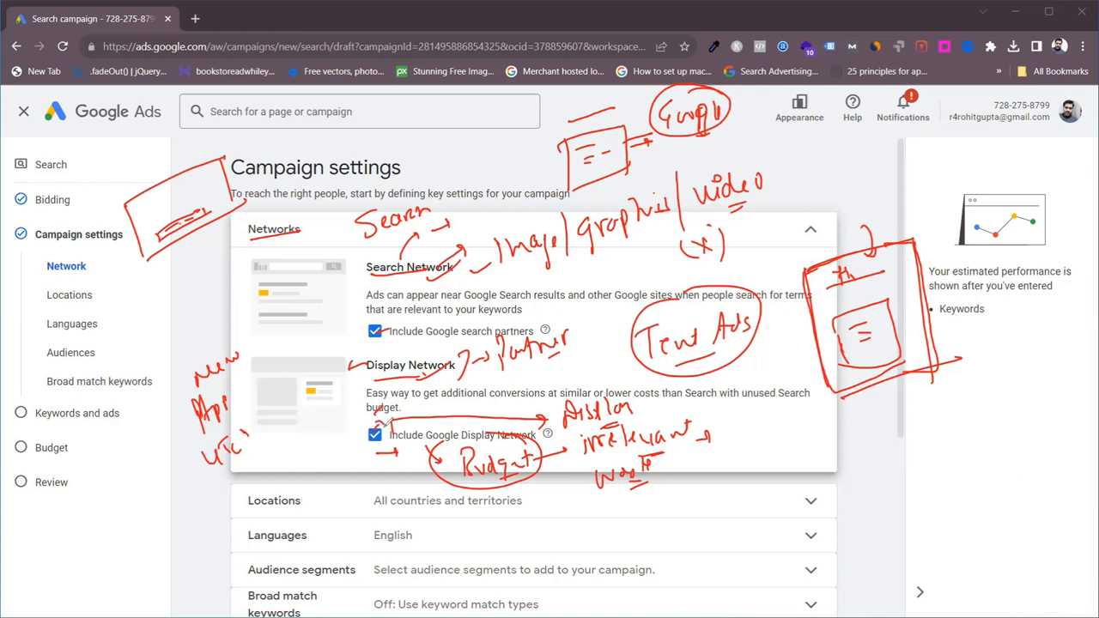
Draw arrows over the Google search partners option and handwrite a circled Costing beside them
left_click_drag(479, 334, 497, 317)
left_click_drag(511, 316, 541, 313)
mouse_move(424, 338)
left_mouse_down()
mouse_move(440, 346)
mouse_move(421, 335)
left_mouse_up()
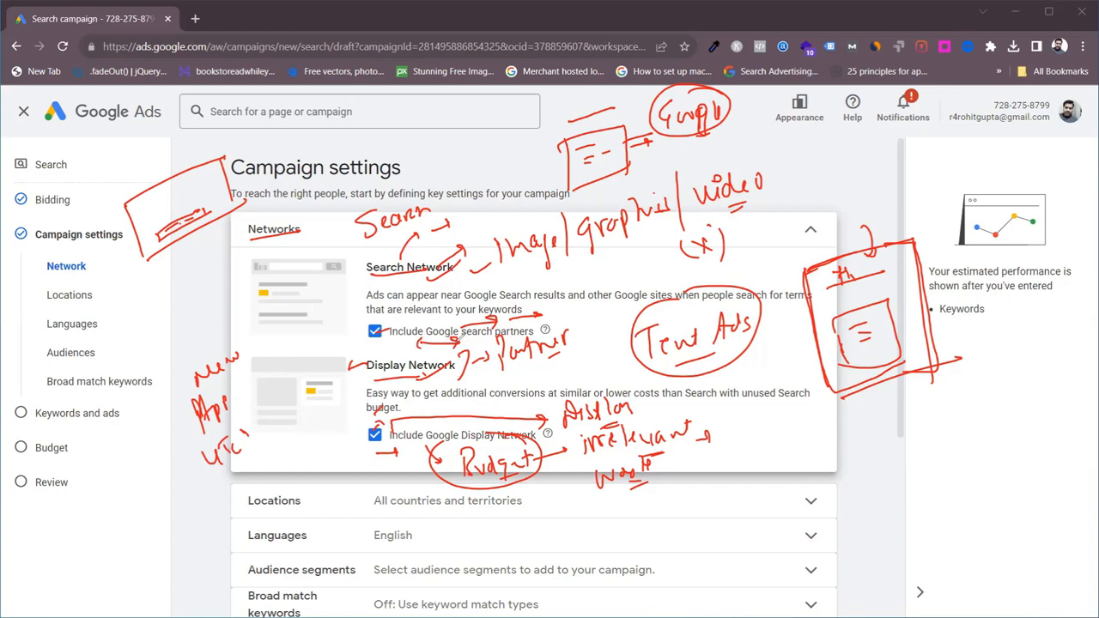
mouse_move(570, 304)
left_mouse_down()
mouse_move(564, 319)
mouse_move(632, 303)
mouse_move(634, 321)
mouse_move(573, 302)
mouse_move(658, 320)
left_mouse_up()
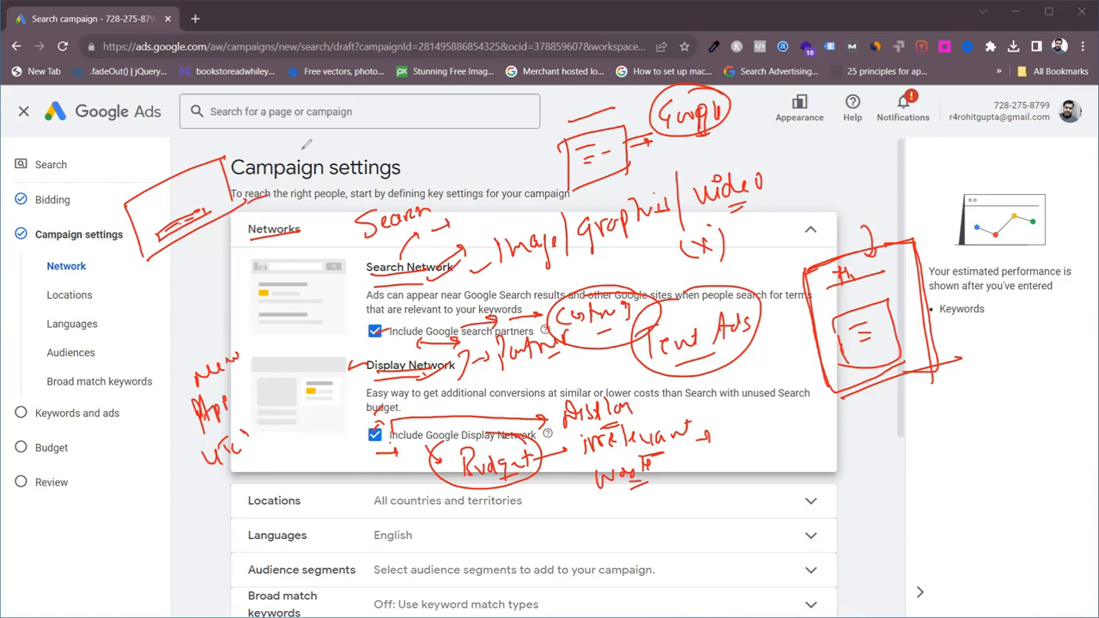
Underline and tick the Locations setting, and handwrite an underlined, circled Detail beside it
left_click_drag(240, 511, 301, 516)
mouse_move(214, 521)
left_mouse_down()
mouse_move(241, 505)
mouse_move(211, 516)
left_mouse_up()
left_click_drag(103, 526, 104, 557)
mouse_move(98, 524)
left_mouse_down()
mouse_move(117, 544)
mouse_move(146, 511)
left_mouse_up()
left_click_drag(143, 527, 164, 505)
left_click_drag(134, 553, 151, 560)
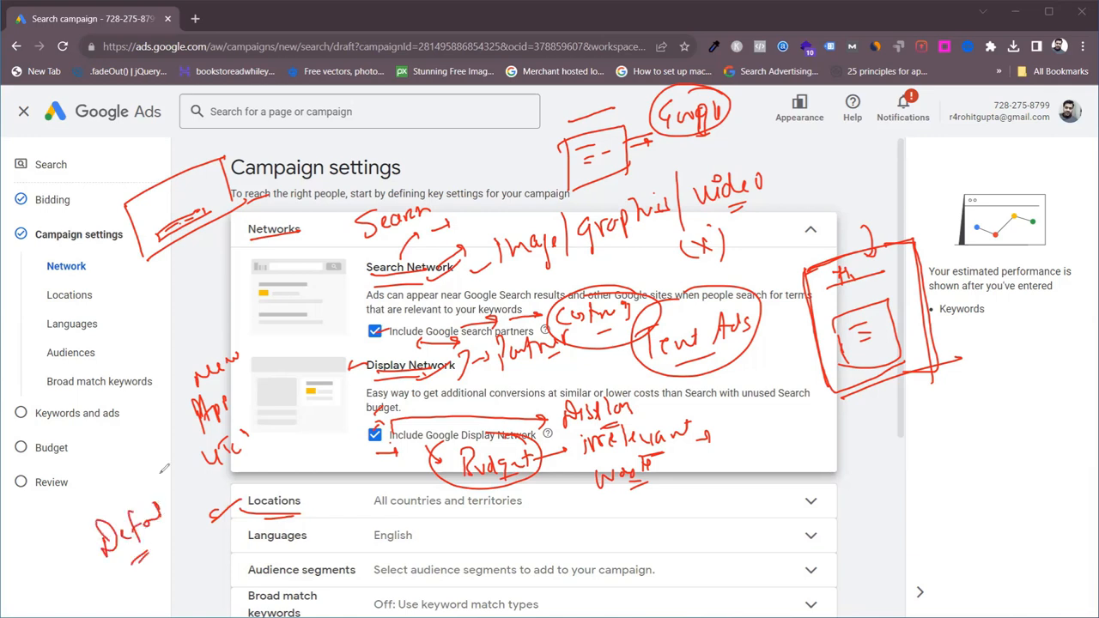
left_click_drag(154, 473, 187, 502)
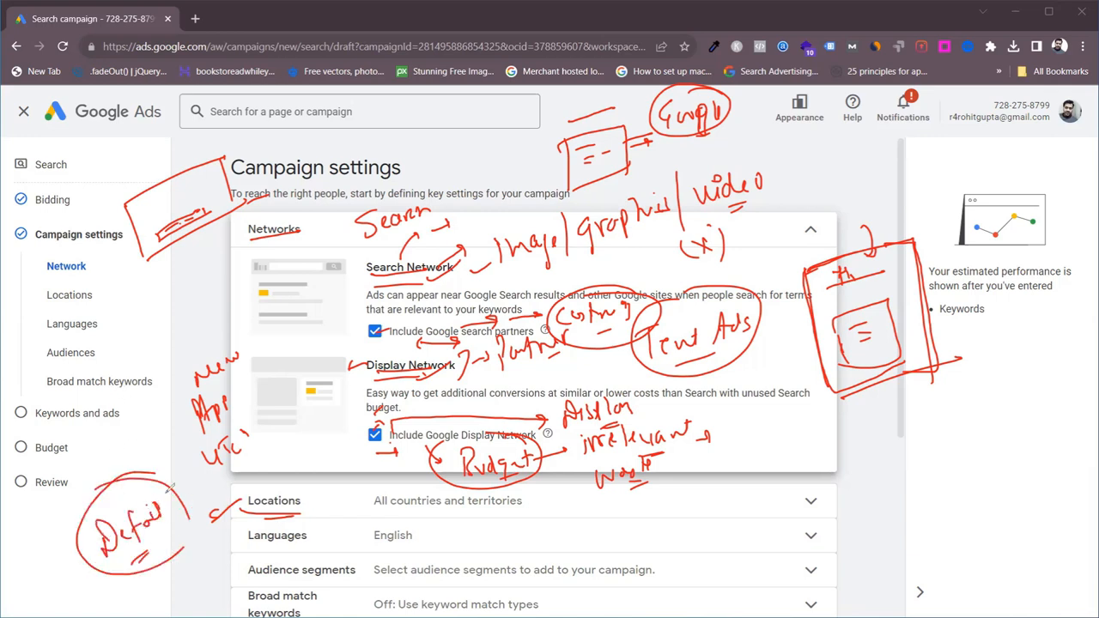